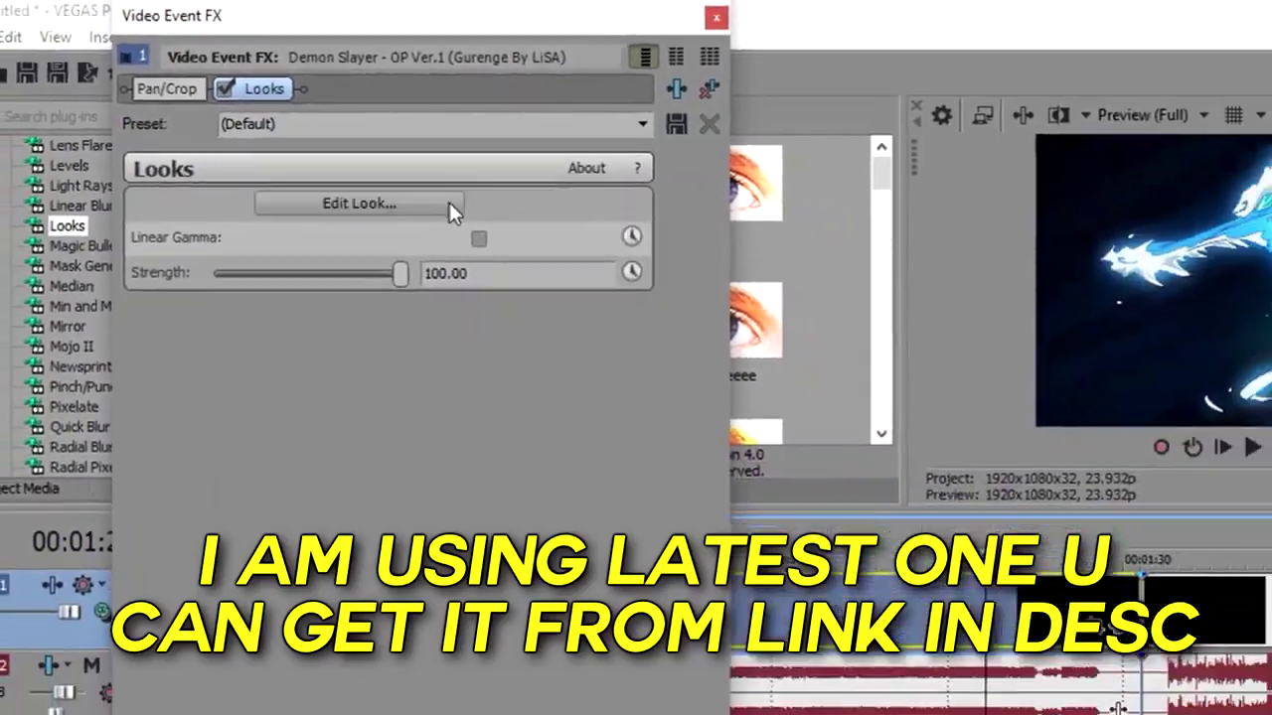
# Open the Magic Bullet Looks editor from the Looks effect on the Demon Slayer opening clip
pyautogui.click(388, 166)
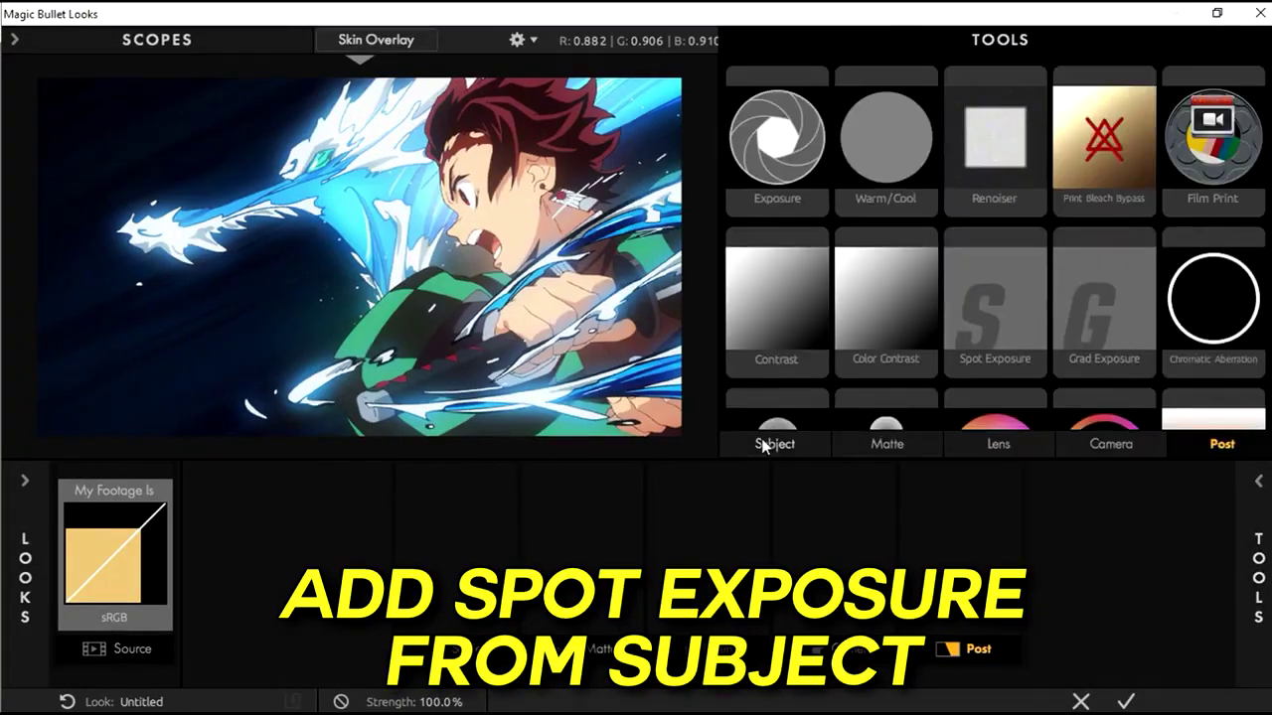
# Add Spot Exposure from the Subject tools to the look chain
pyautogui.click(763, 440)
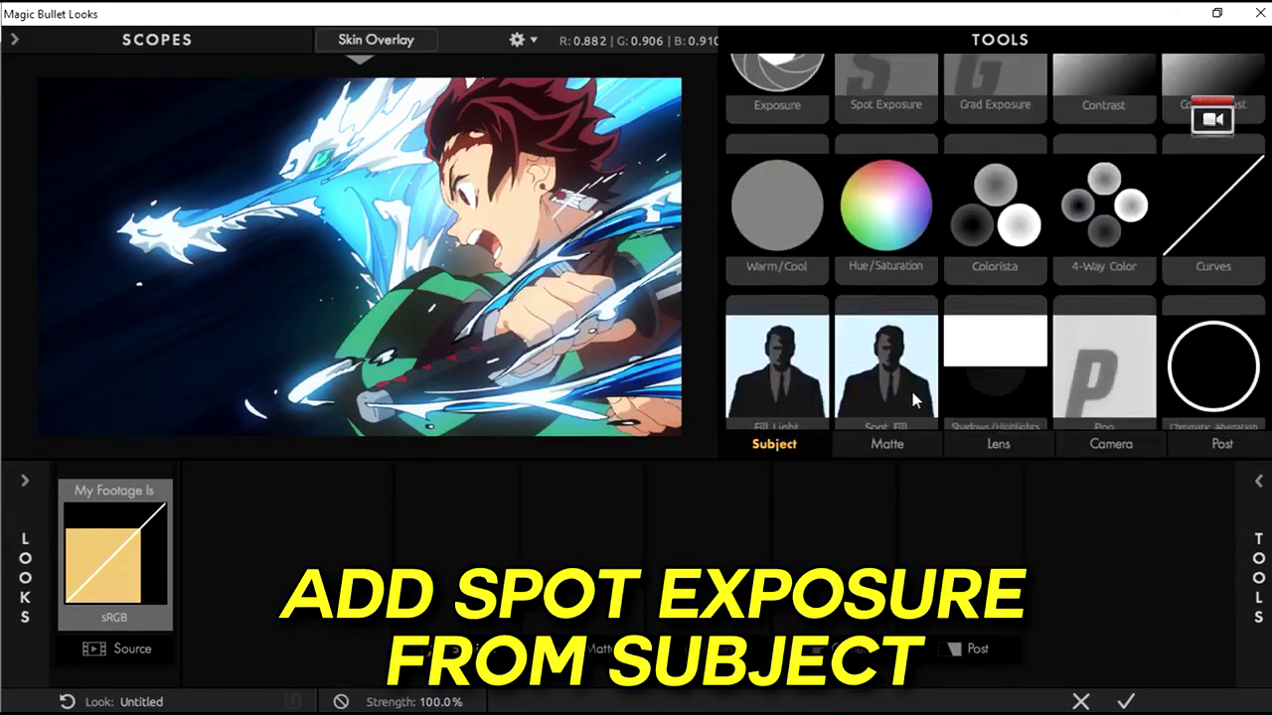
pyautogui.moveTo(885, 85); pyautogui.dragTo(522, 530)
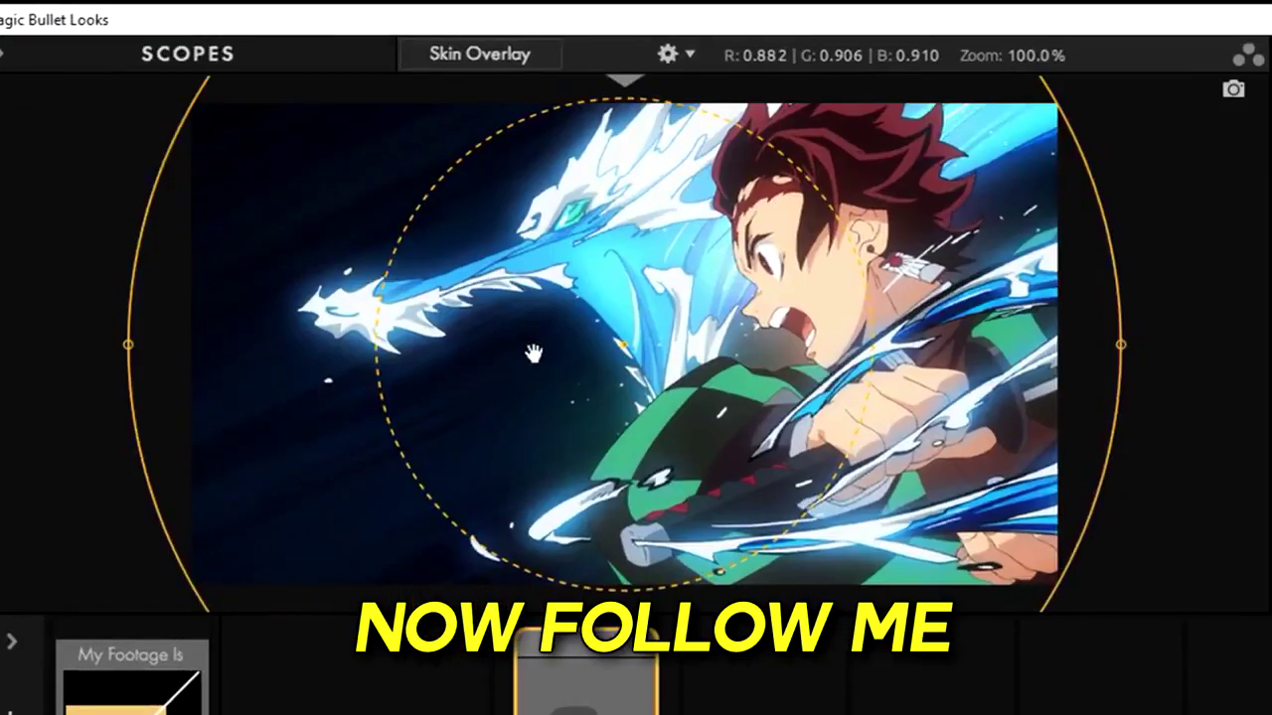
pyautogui.scroll(-1, 533, 353)
pyautogui.scroll(-1, 534, 353)
pyautogui.scroll(7, 676, 186)
pyautogui.scroll(-7, 677, 186)
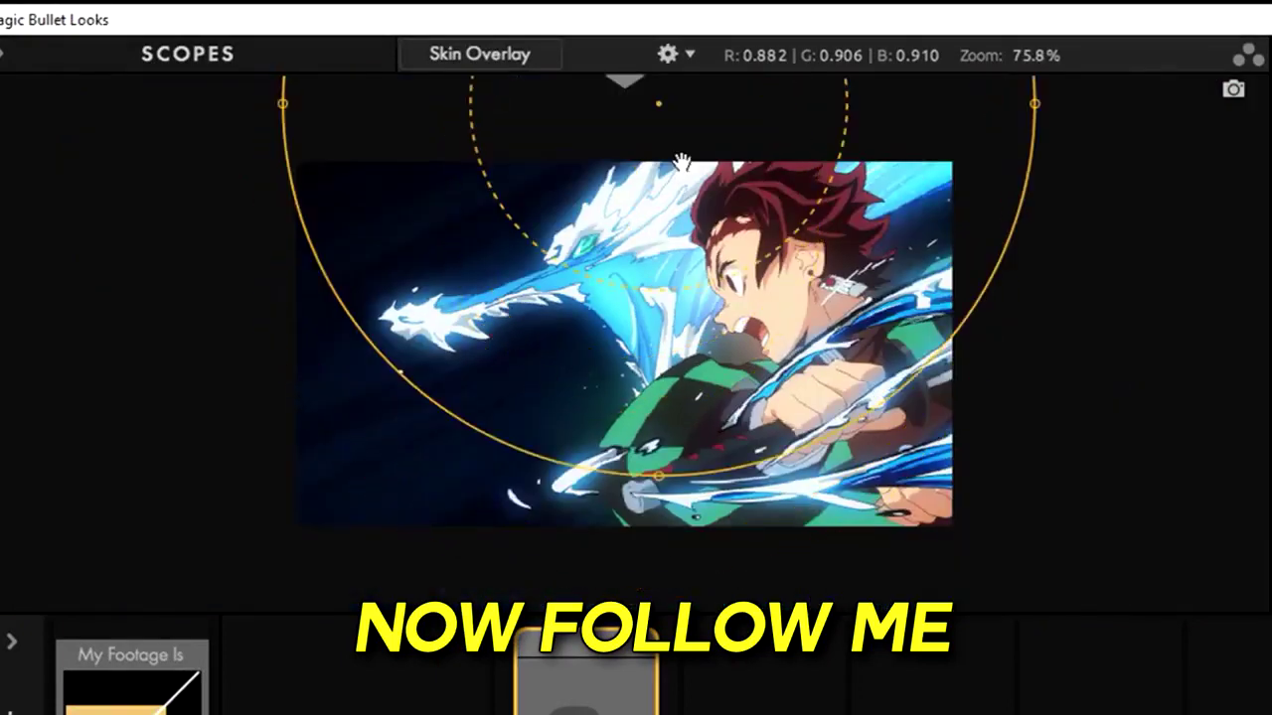
pyautogui.scroll(2, 1048, 318)
pyautogui.scroll(-2, 676, 199)
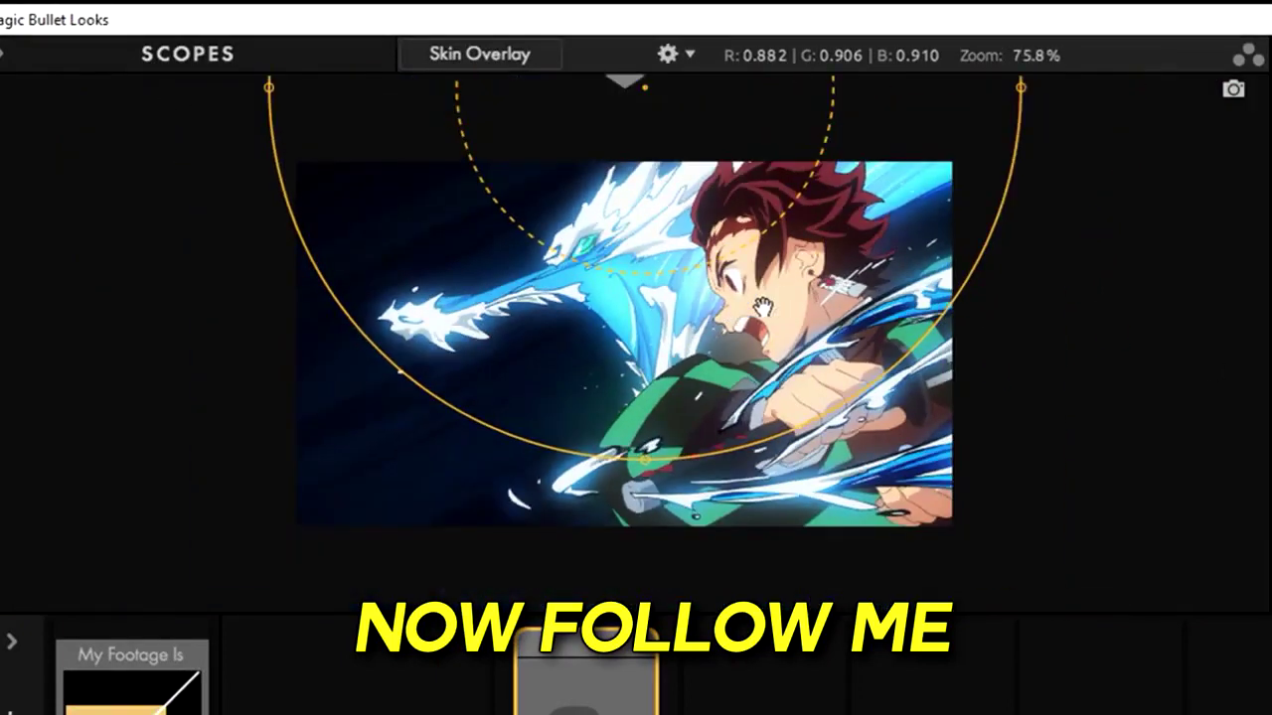
pyautogui.scroll(-3, 676, 199)
# Set the spot to Center Y -85% and +1 stop, then compare the face with and without it
pyautogui.moveTo(676, 199)
pyautogui.mouseDown()
pyautogui.moveTo(682, 169)
pyautogui.moveTo(665, 169)
pyautogui.mouseUp()
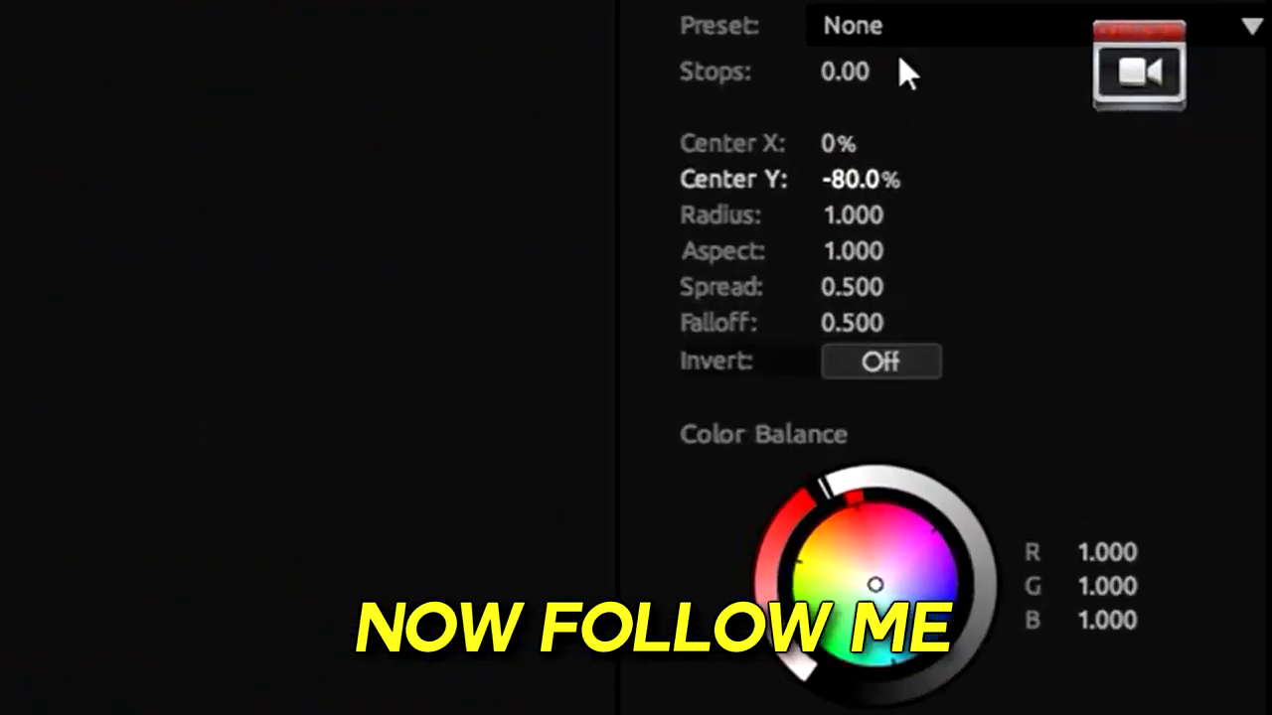
pyautogui.click(884, 179)
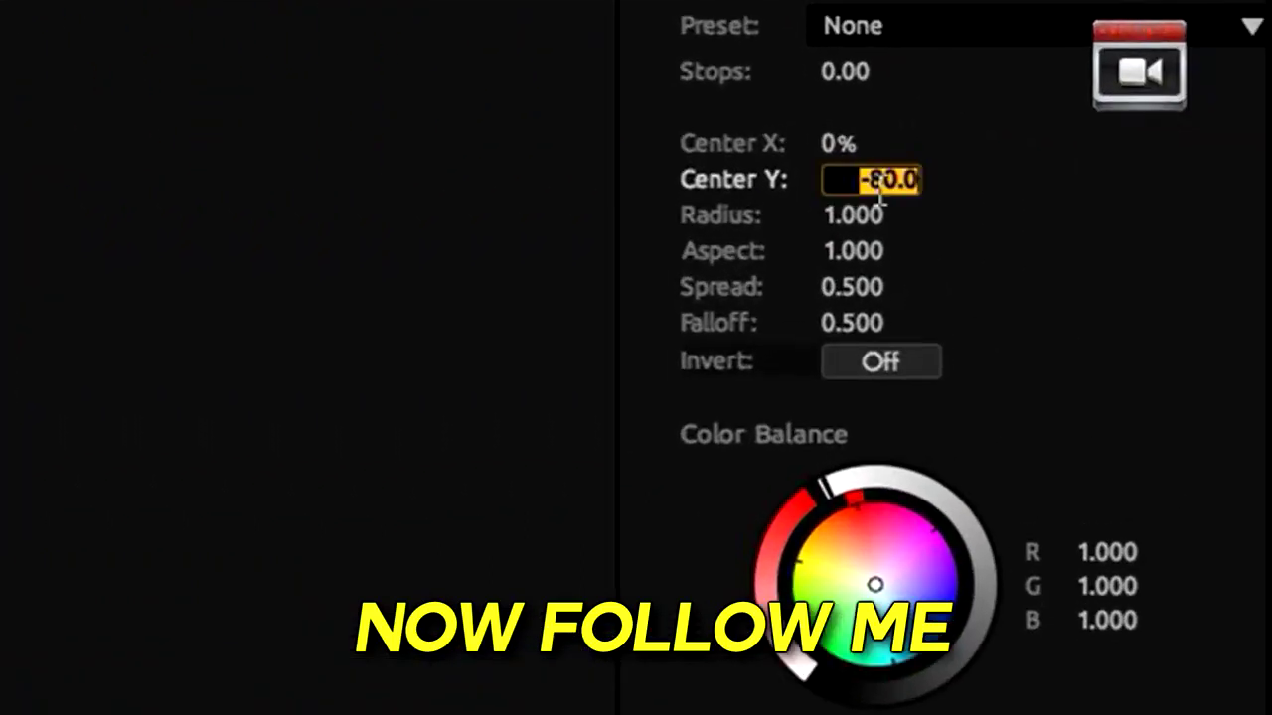
pyautogui.press('Return')
pyautogui.click(844, 71)
pyautogui.write('1')
pyautogui.press('Return')
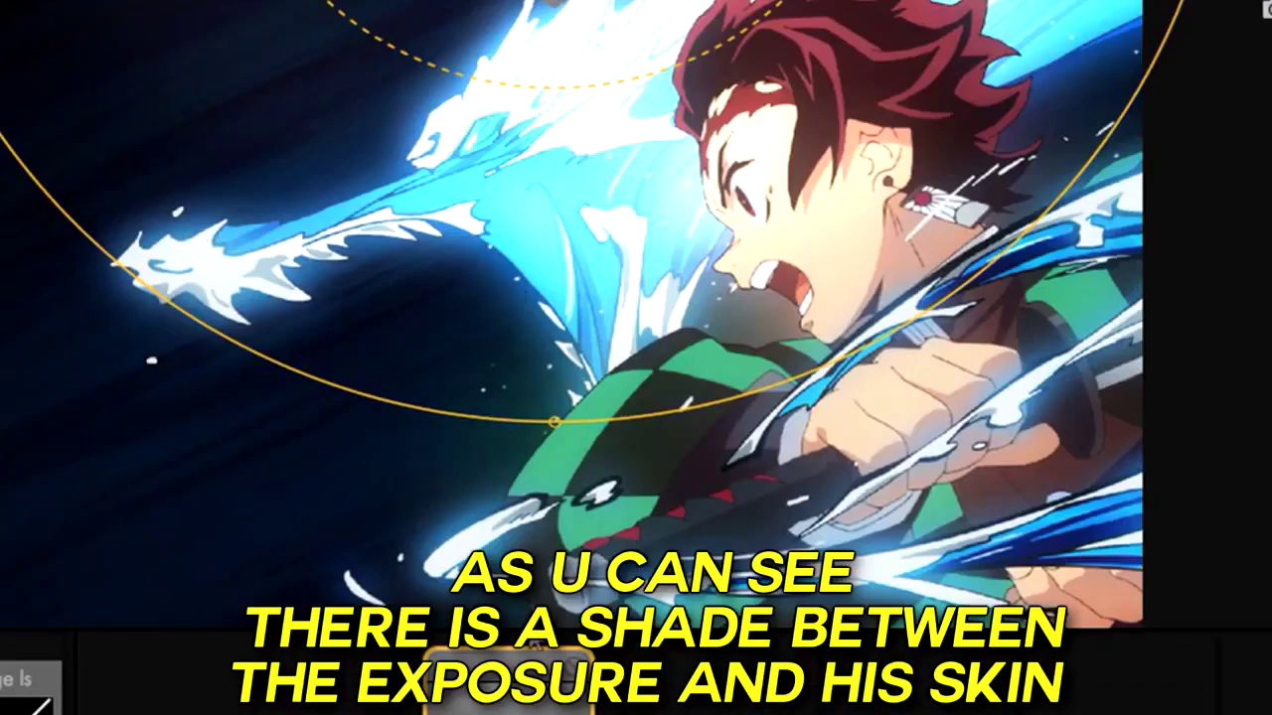
pyautogui.click(865, 193)
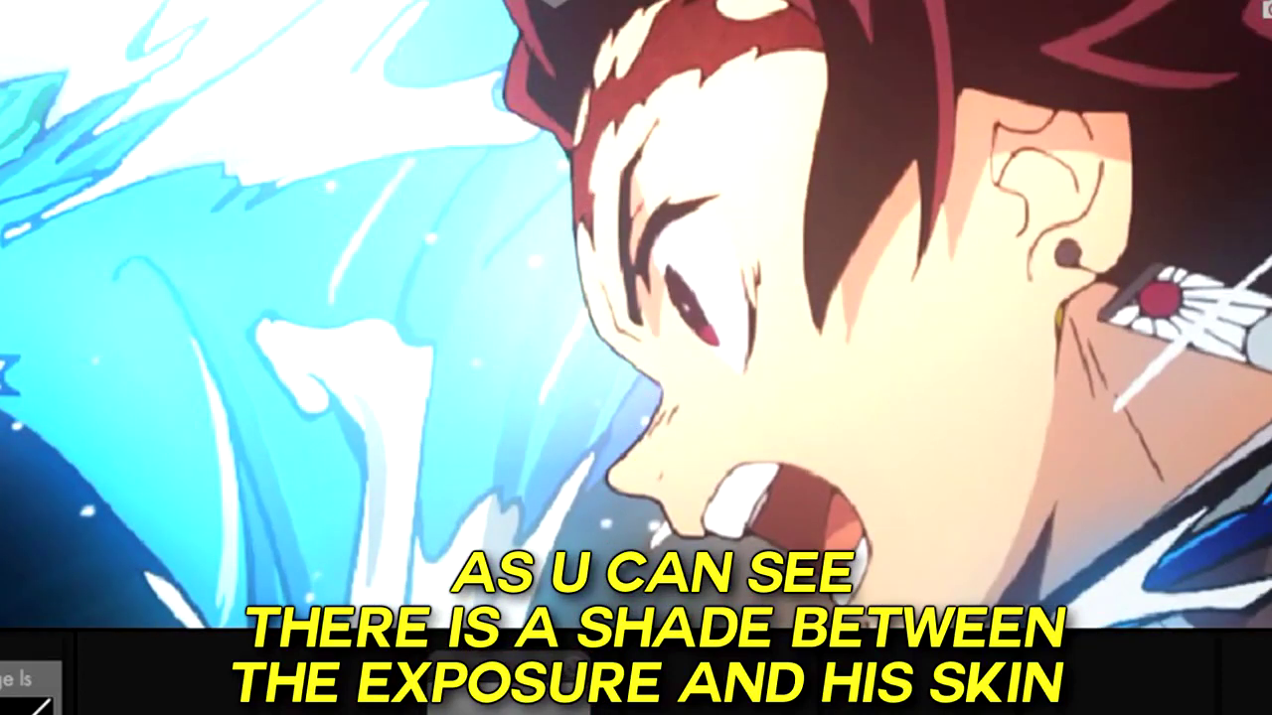
pyautogui.click(572, 666)
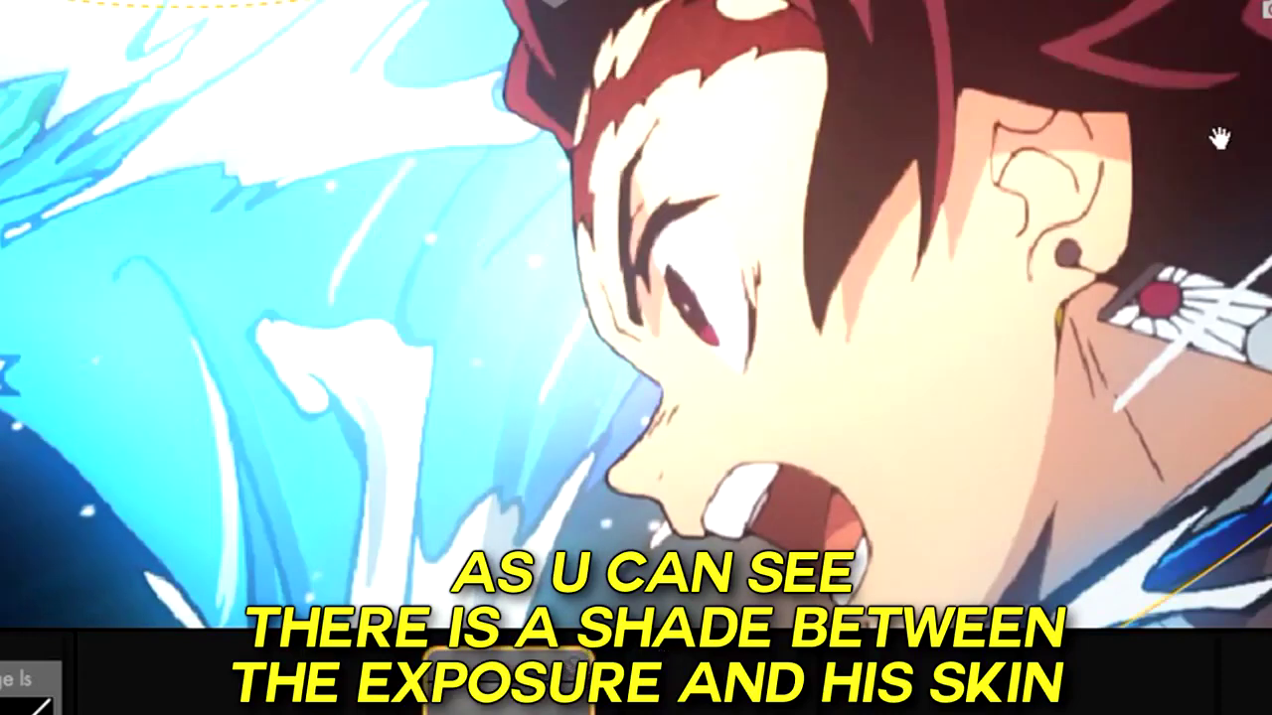
pyautogui.scroll(-3, 690, 341)
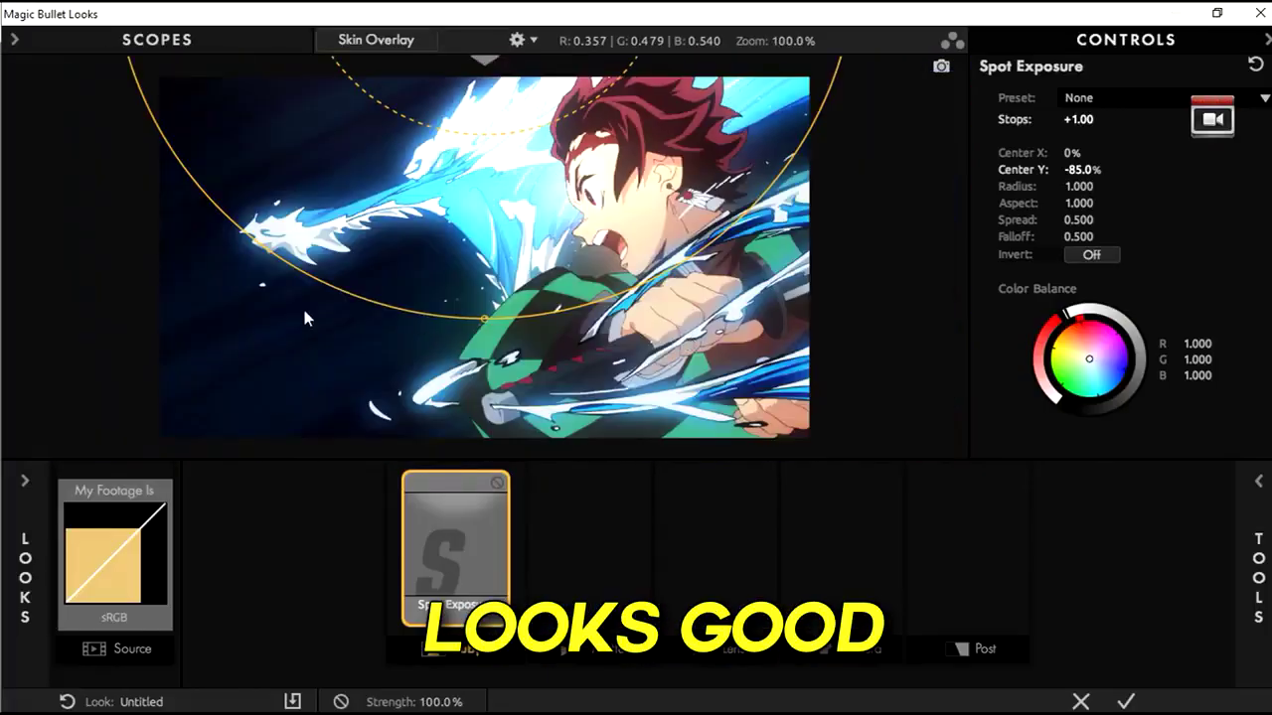
# Add Curves after Spot Exposure and adjust the dark end of the RGB curve
pyautogui.click(1254, 523)
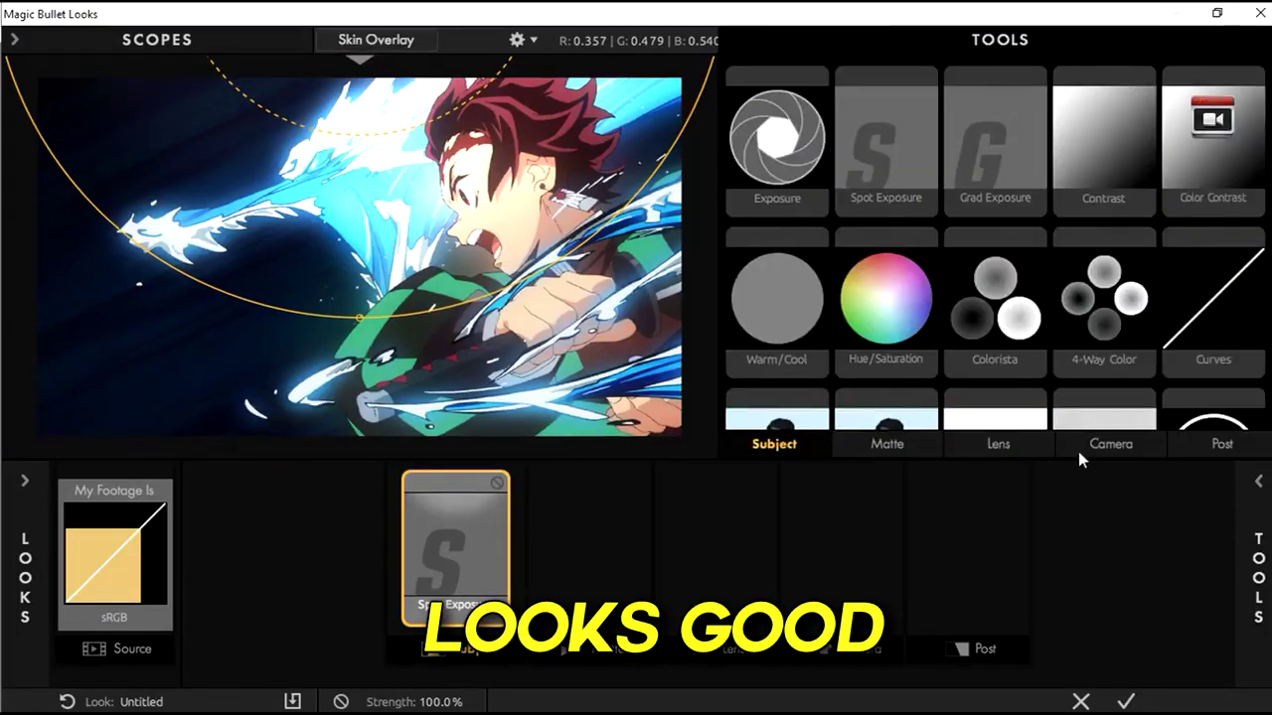
pyautogui.moveTo(1177, 338); pyautogui.dragTo(628, 476)
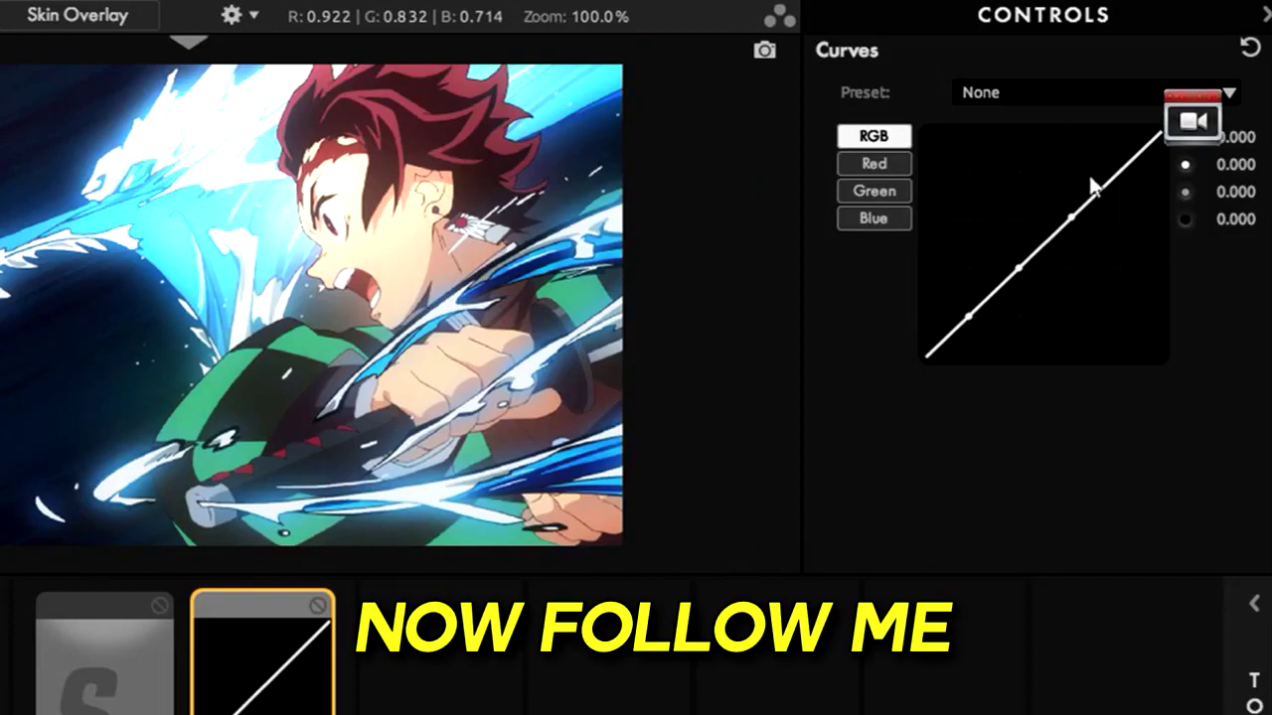
pyautogui.moveTo(969, 316); pyautogui.dragTo(981, 320)
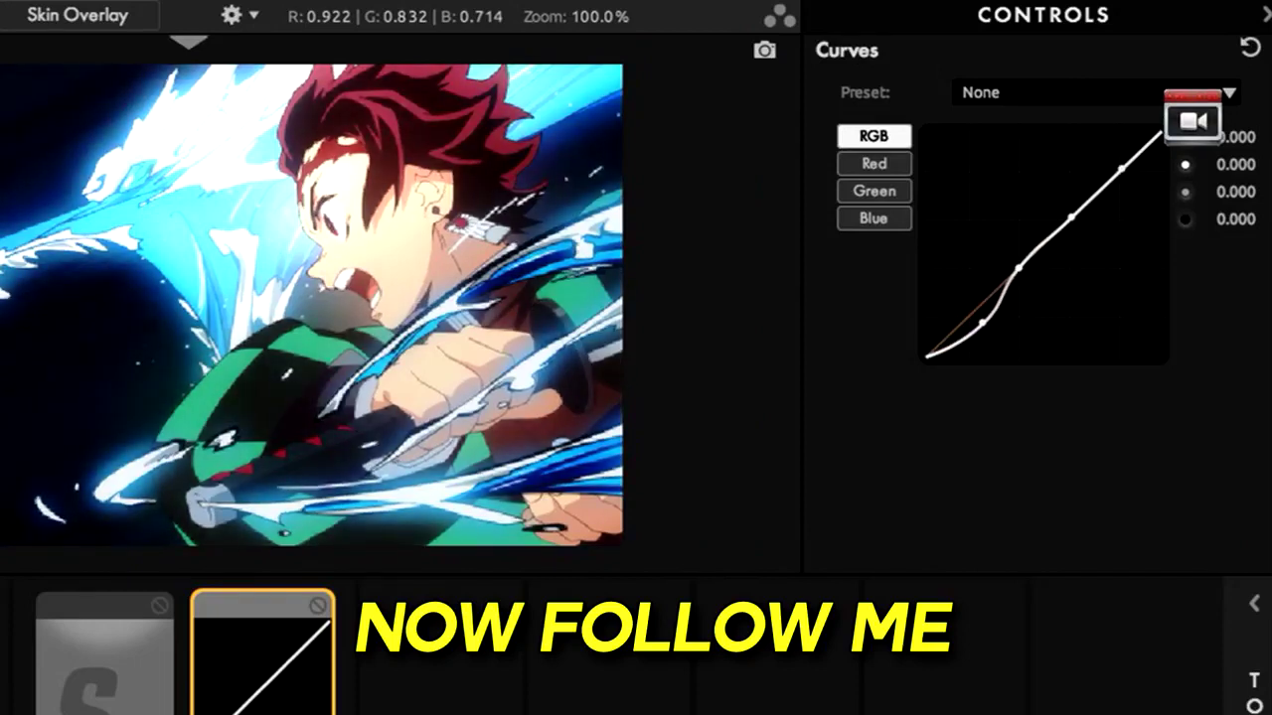
pyautogui.scroll(5, 122, 199)
pyautogui.scroll(-3, 335, 298)
pyautogui.moveTo(954, 333); pyautogui.dragTo(929, 323)
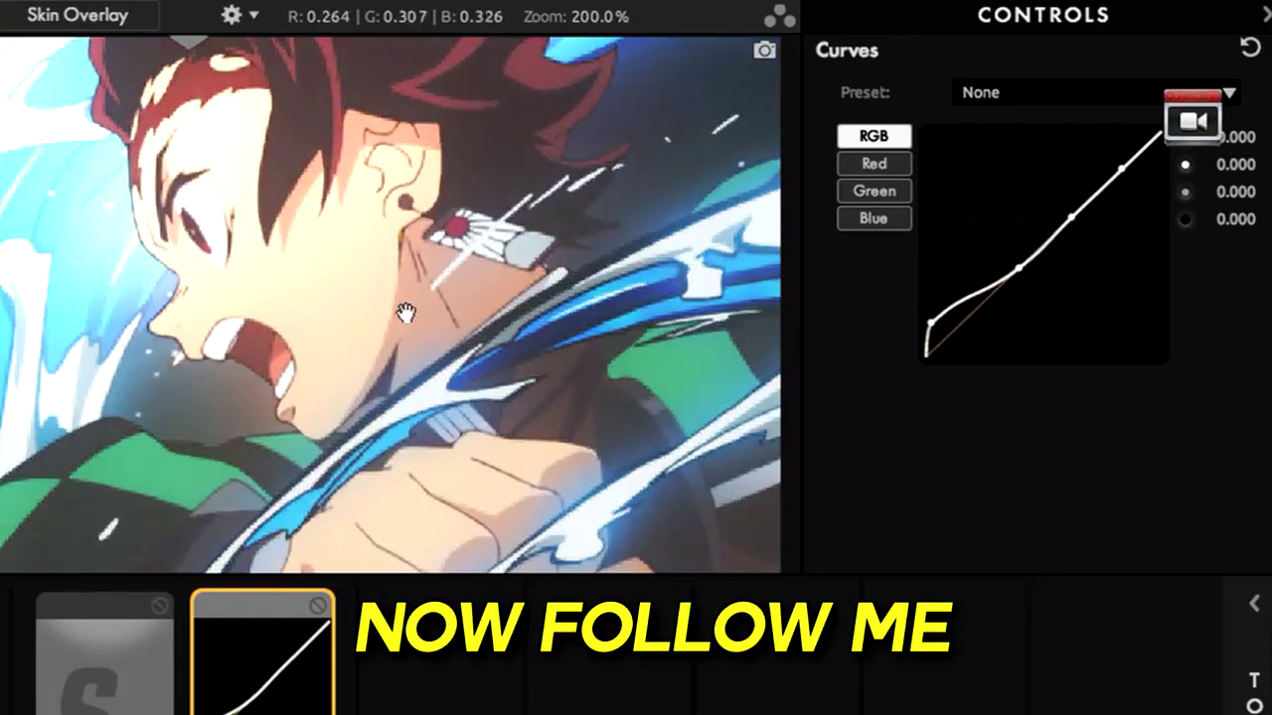
# Shape the RGB curve into an S with lowered shadows and midtones and raised highlights
pyautogui.scroll(-4, 406, 312)
pyautogui.moveTo(929, 323); pyautogui.dragTo(926, 320)
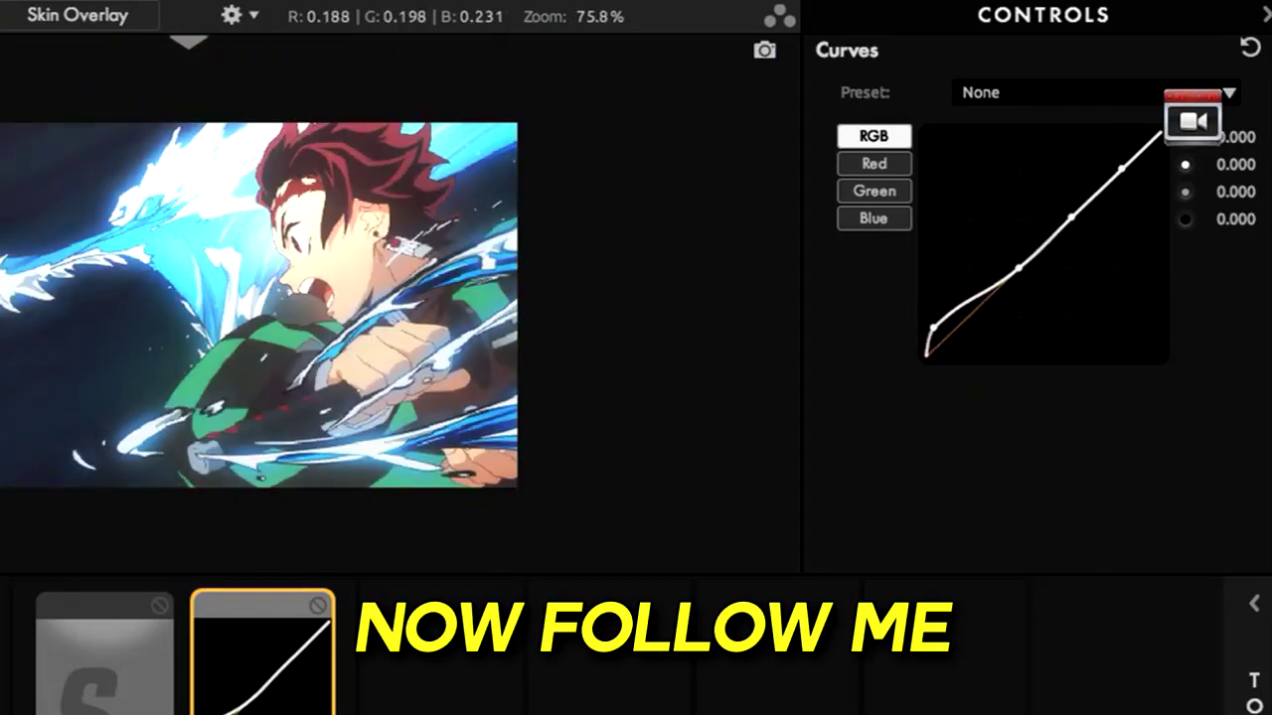
pyautogui.scroll(5, 561, 246)
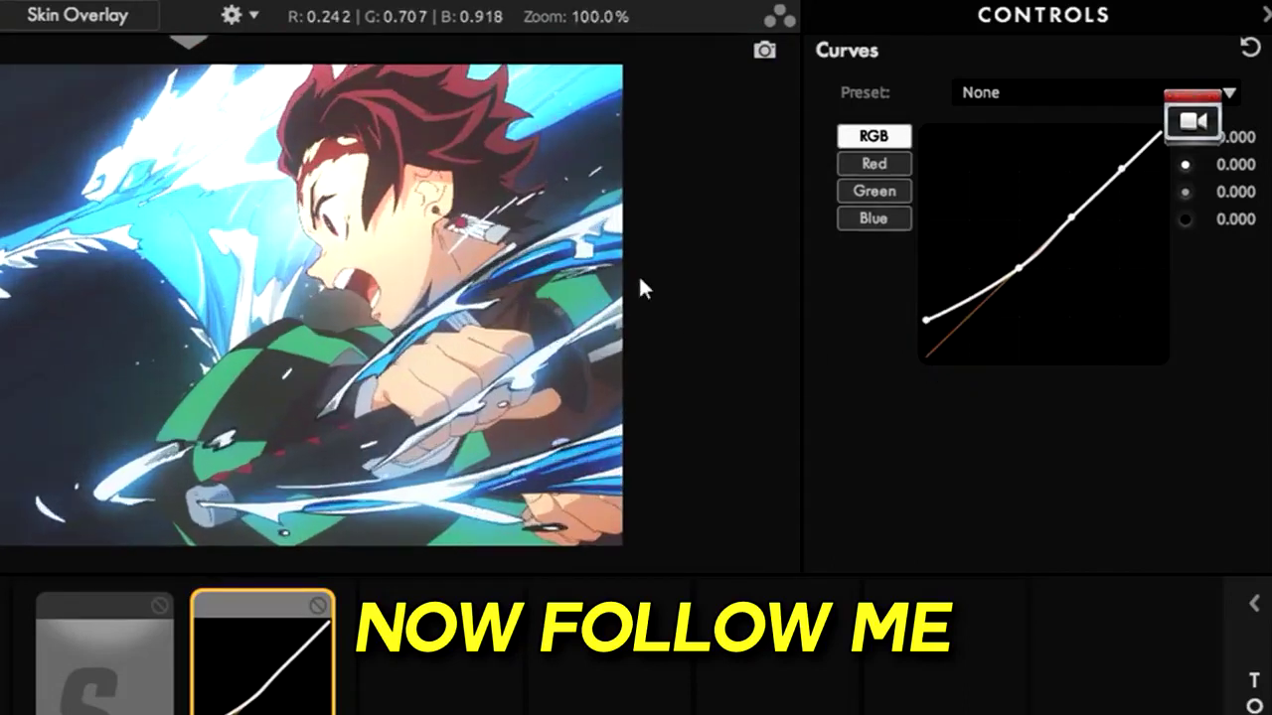
pyautogui.moveTo(969, 308); pyautogui.dragTo(969, 325)
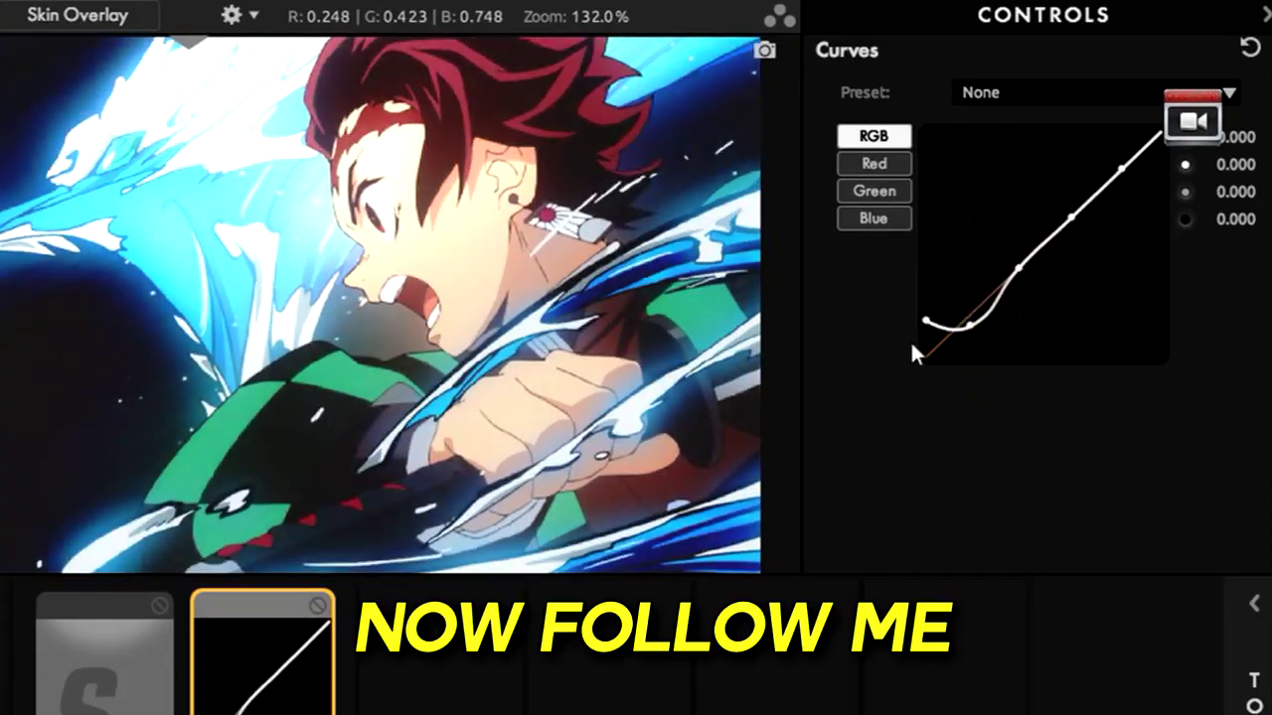
pyautogui.moveTo(1020, 266); pyautogui.dragTo(1012, 288)
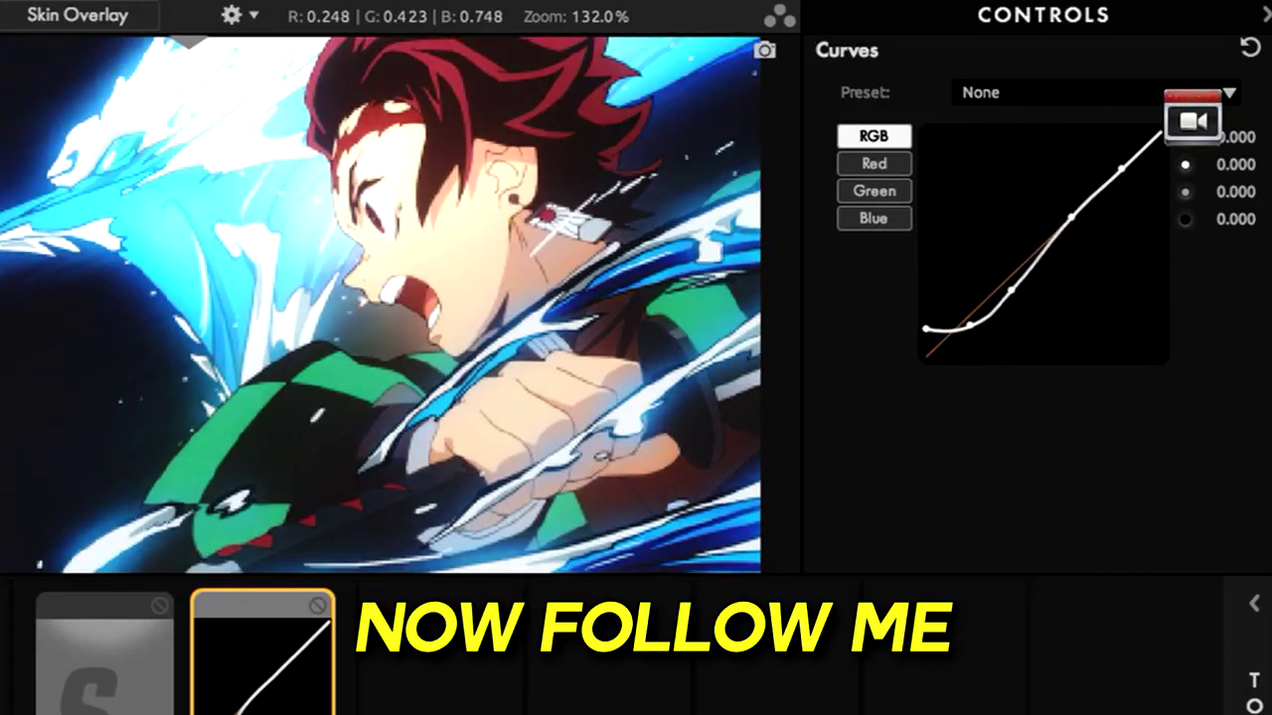
pyautogui.moveTo(1121, 169)
pyautogui.mouseDown()
pyautogui.moveTo(1114, 147)
pyautogui.moveTo(1129, 148)
pyautogui.mouseUp()
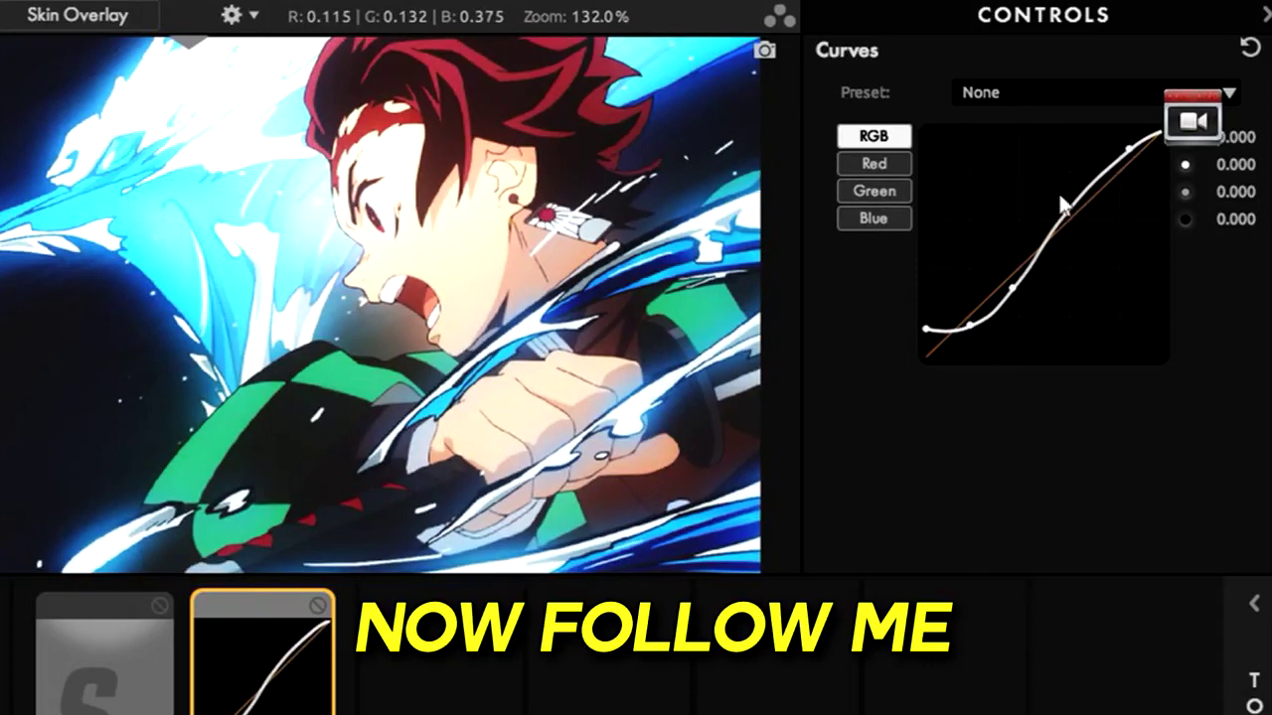
pyautogui.moveTo(1061, 204); pyautogui.dragTo(1079, 216)
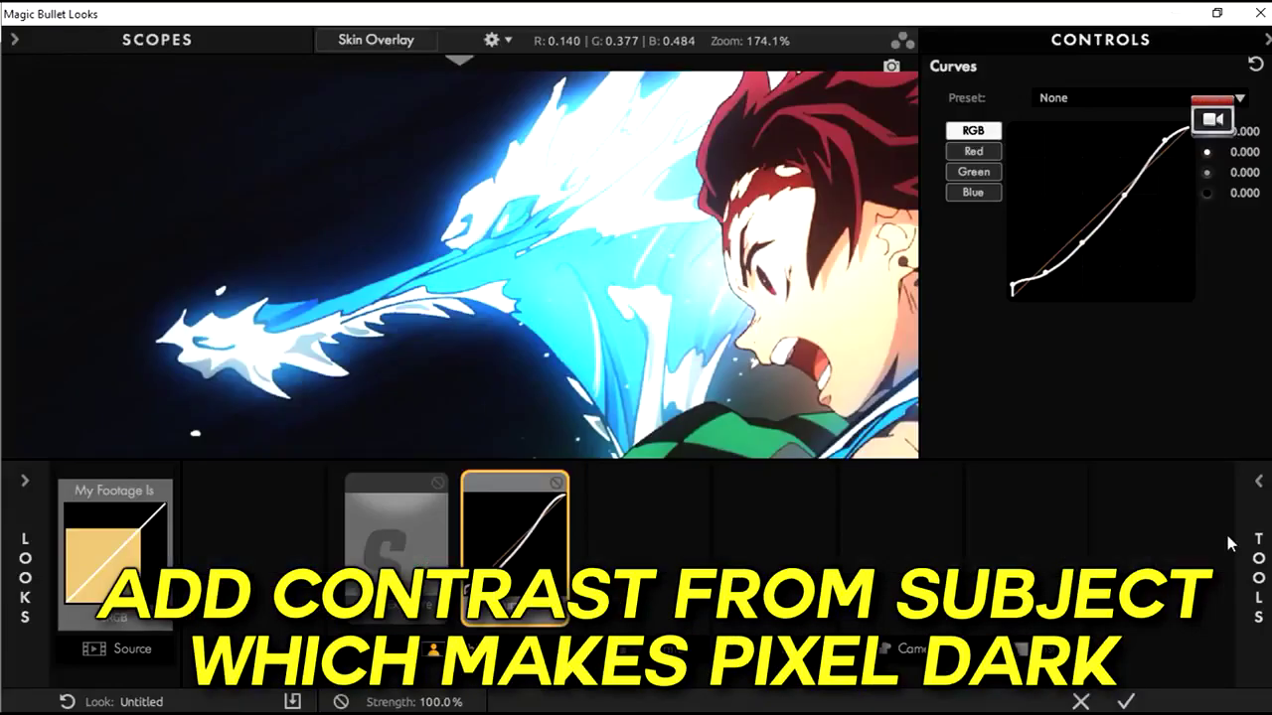
# Add a Contrast tool to the look and set its amount to 0.18
pyautogui.click(1258, 576)
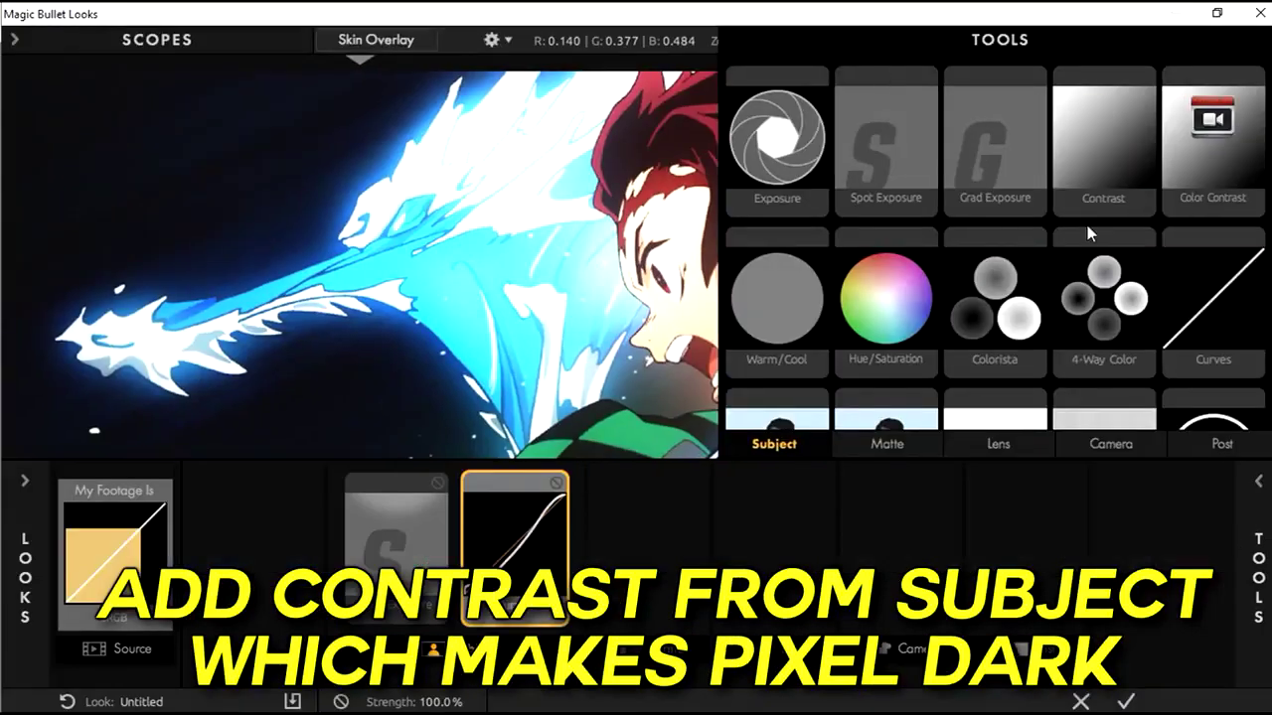
pyautogui.moveTo(1096, 105); pyautogui.dragTo(427, 537)
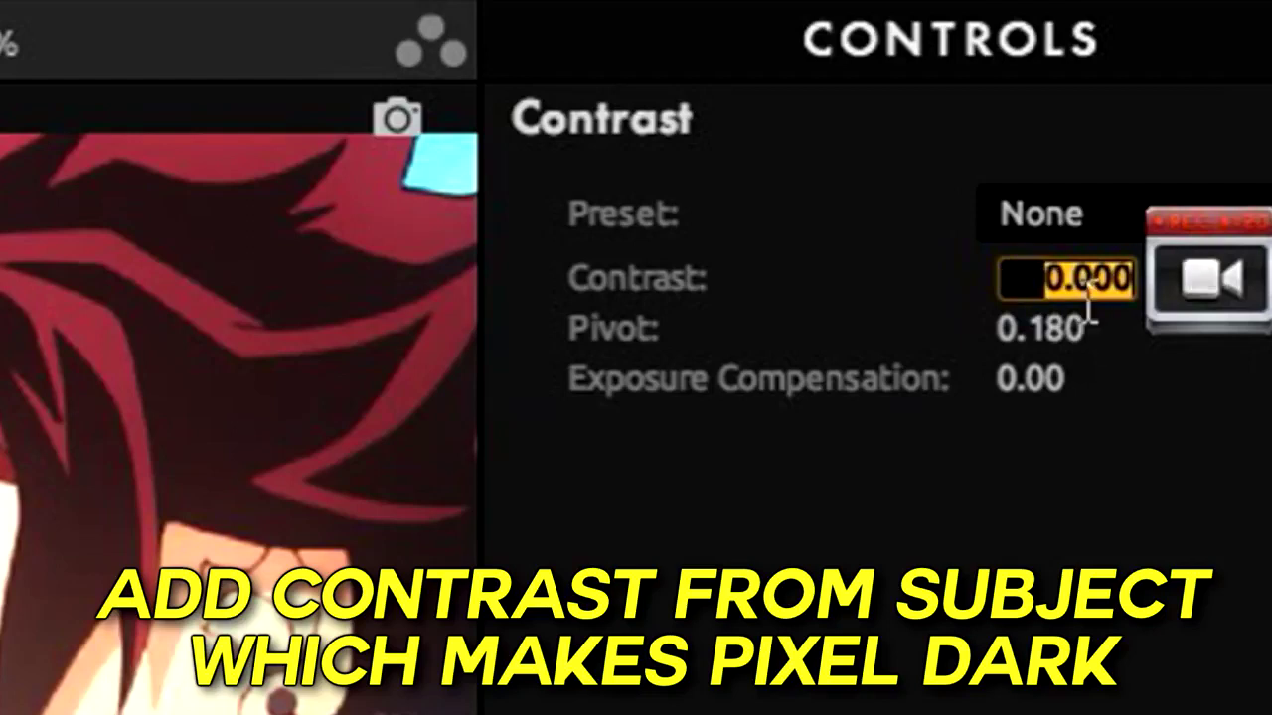
pyautogui.click(1101, 279)
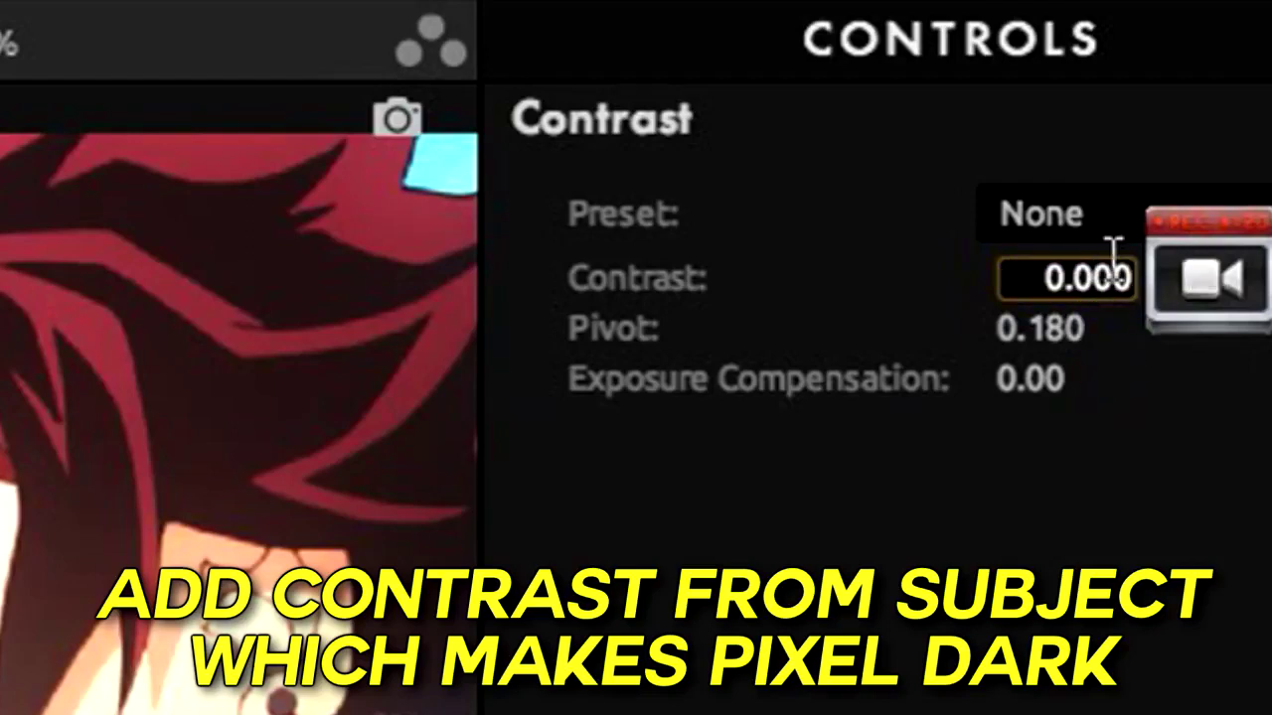
pyautogui.press('BackSpace')
pyautogui.press('BackSpace')
pyautogui.press('BackSpace')
pyautogui.write('18')
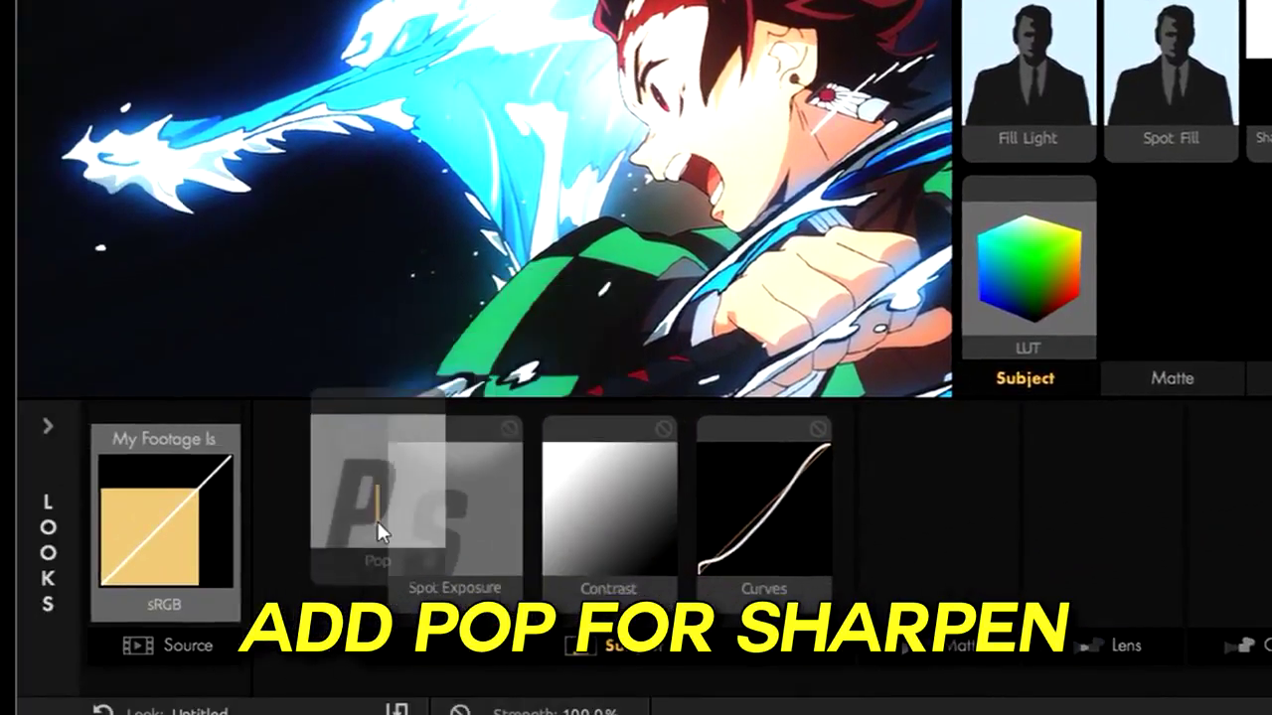
# Place Pop first in the look chain with its amount at 35%
pyautogui.moveTo(1020, 264); pyautogui.dragTo(377, 527)
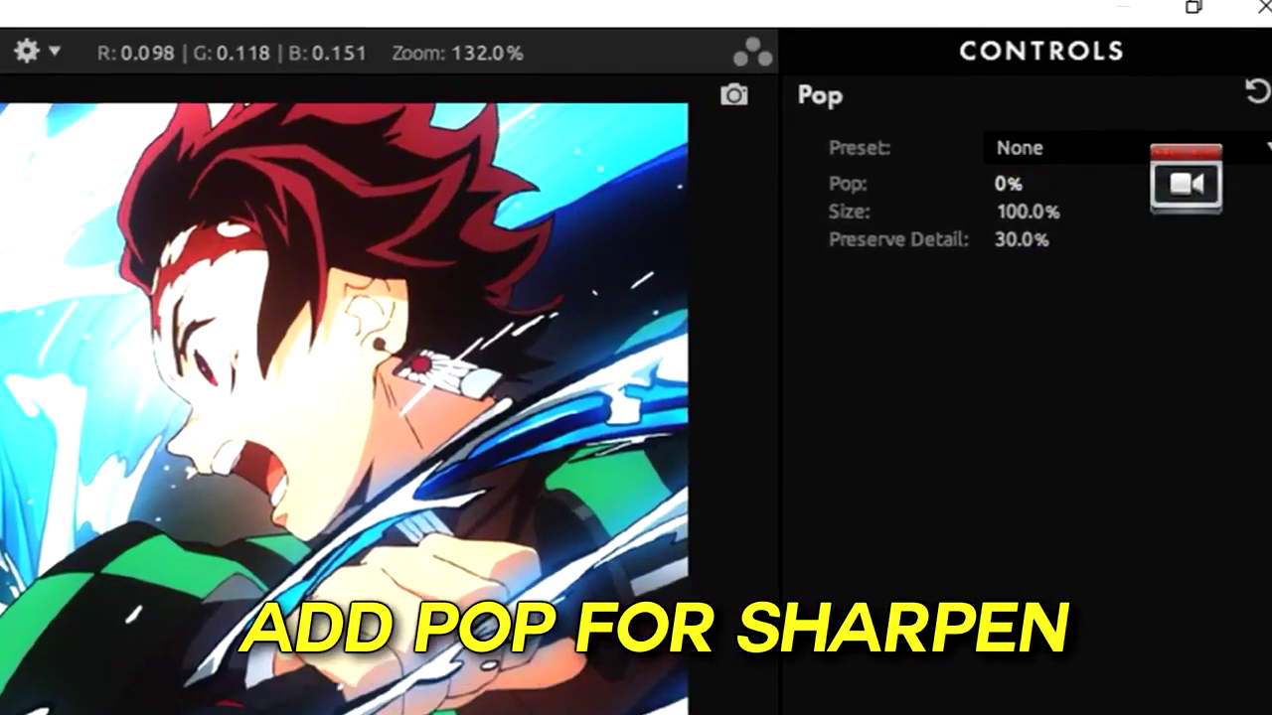
pyautogui.click(1029, 179)
pyautogui.press('Return')
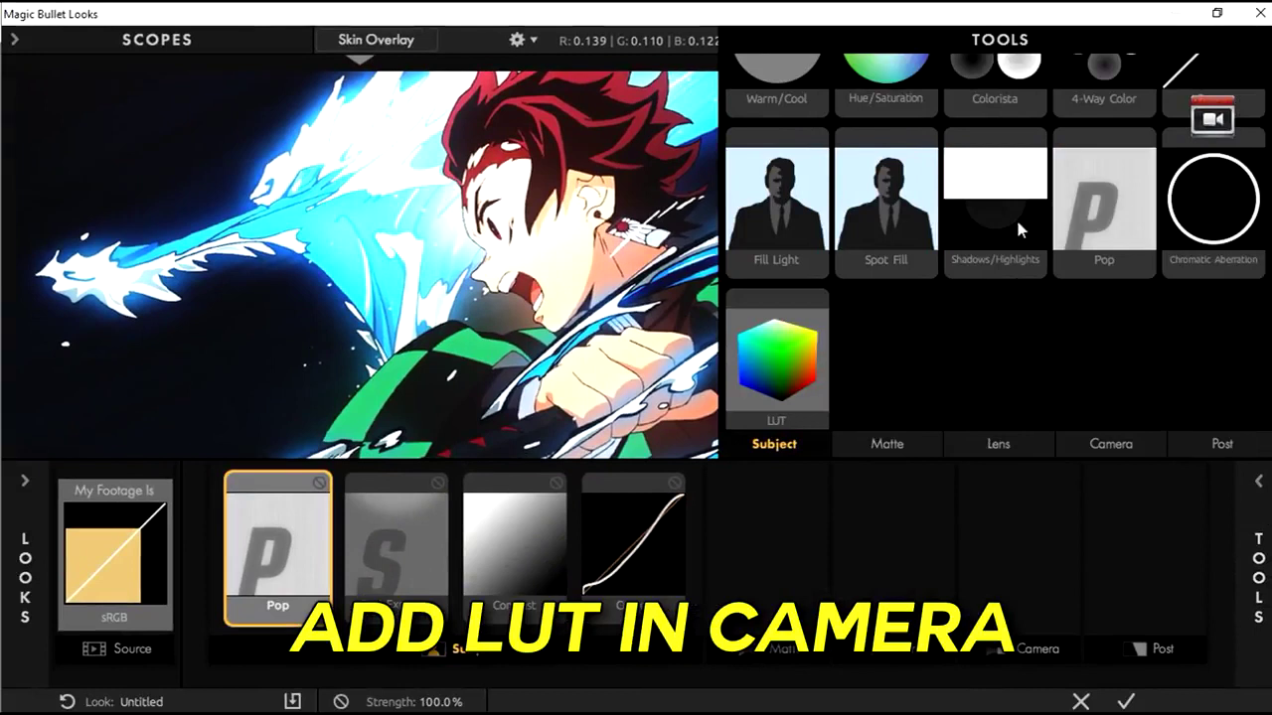
# Add a LUT to the Camera stage and try Bloodbag, Blue Unity, Dade, Emlo and Fall Is Here
pyautogui.moveTo(825, 310); pyautogui.dragTo(1005, 481)
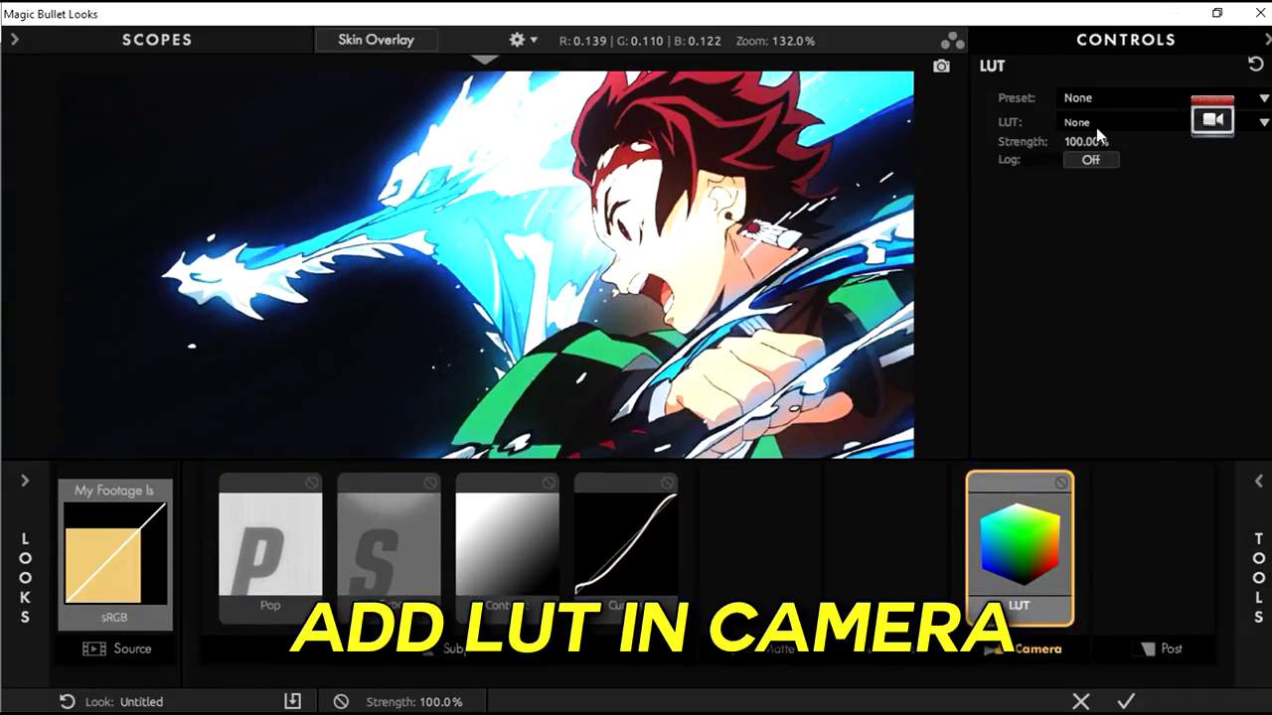
pyautogui.click(1096, 122)
pyautogui.click(1093, 182)
pyautogui.click(1096, 125)
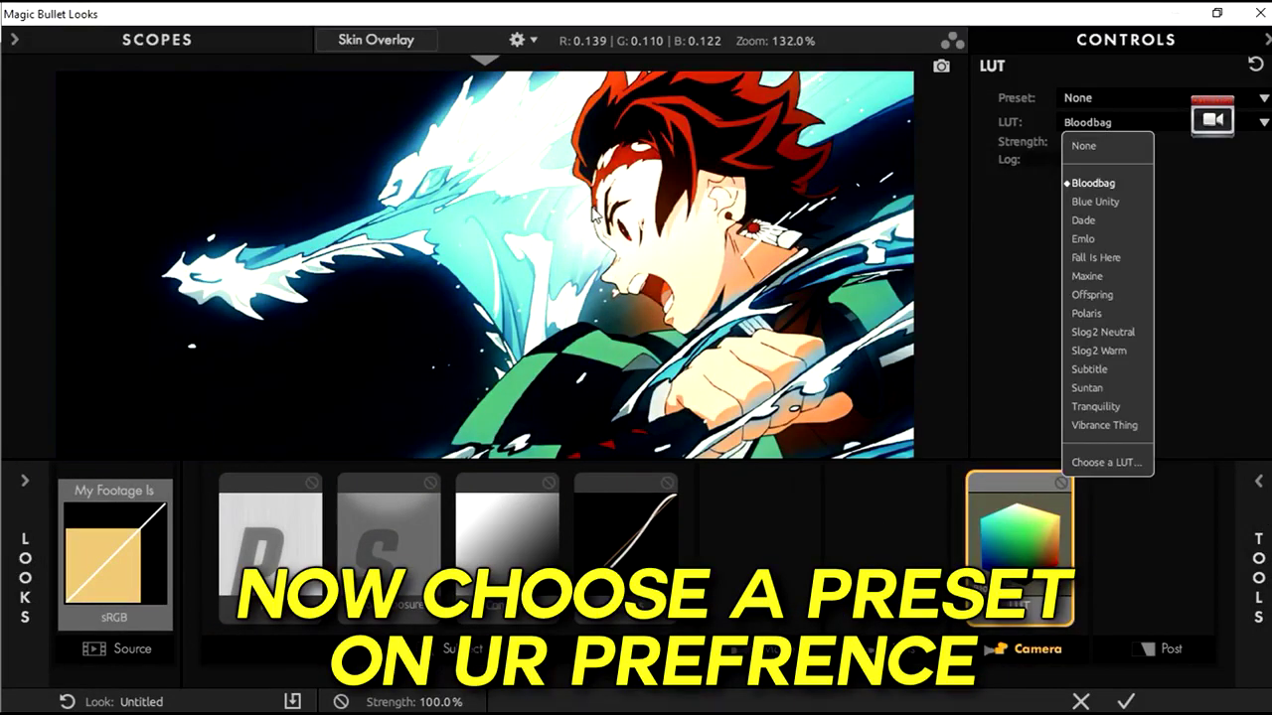
pyautogui.click(1093, 202)
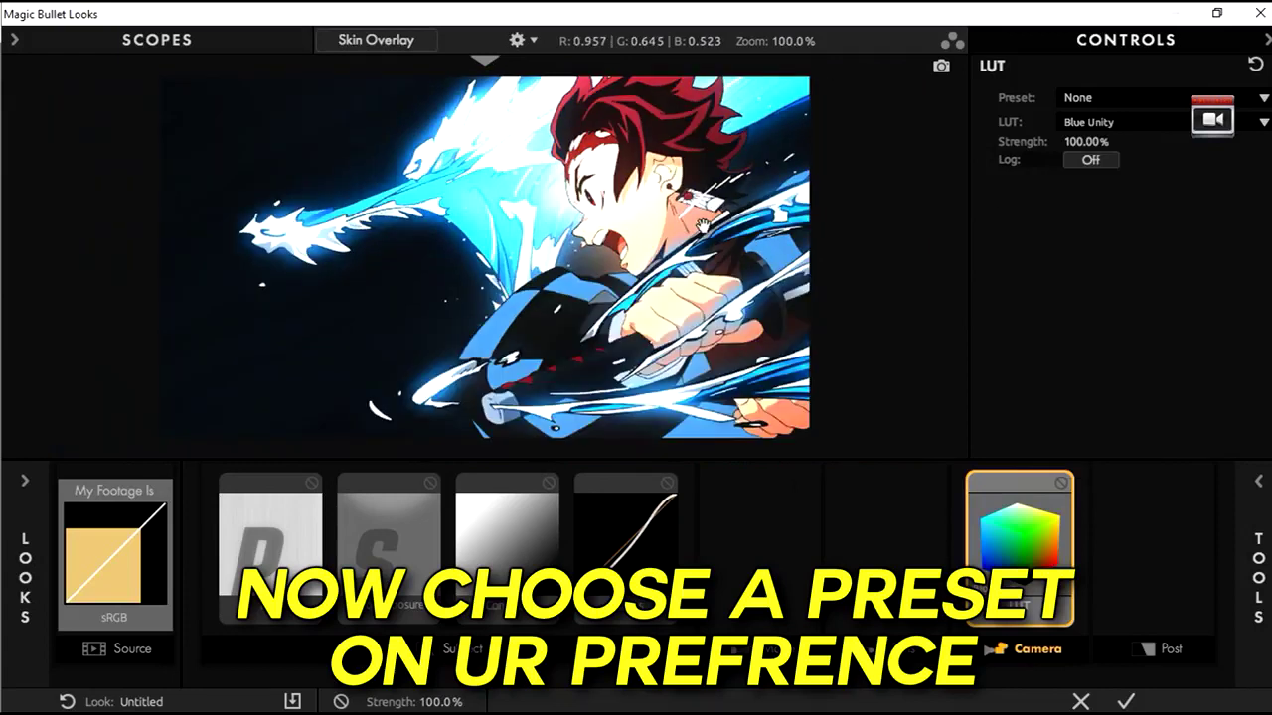
pyautogui.click(1134, 123)
pyautogui.click(1083, 220)
pyautogui.click(1096, 122)
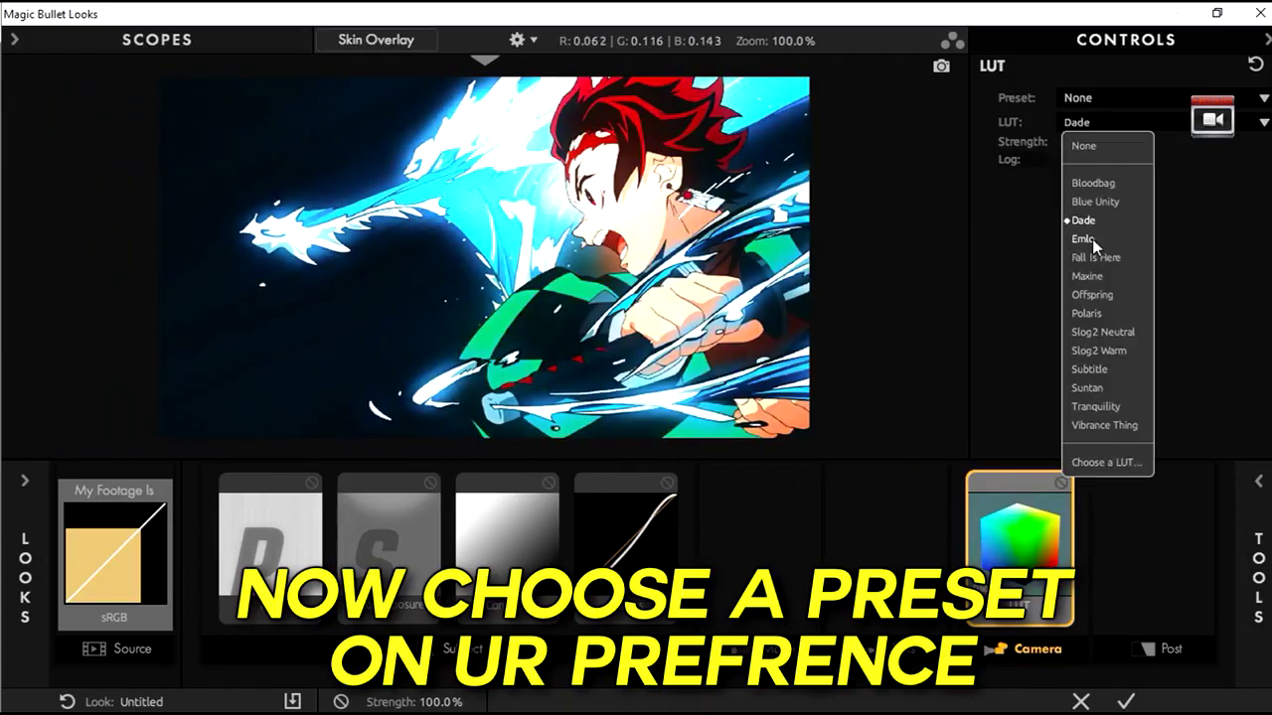
pyautogui.click(1083, 239)
pyautogui.click(1096, 122)
pyautogui.click(1096, 257)
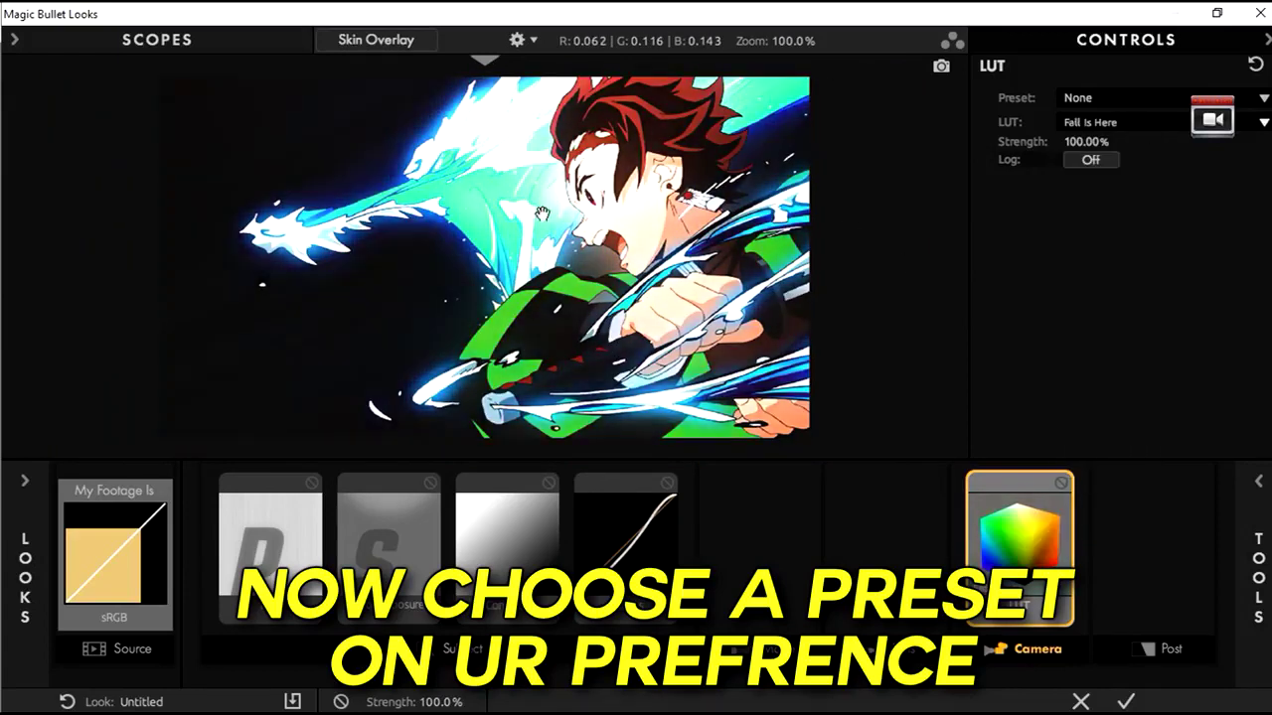
pyautogui.scroll(3, 528, 344)
pyautogui.scroll(-5, 528, 344)
# Try the suyday preset and the Polaris, Offspring, Maxine, Tranquility and Fall Is Here LUTs
pyautogui.click(1103, 99)
pyautogui.click(1080, 159)
pyautogui.click(1083, 97)
pyautogui.click(1080, 159)
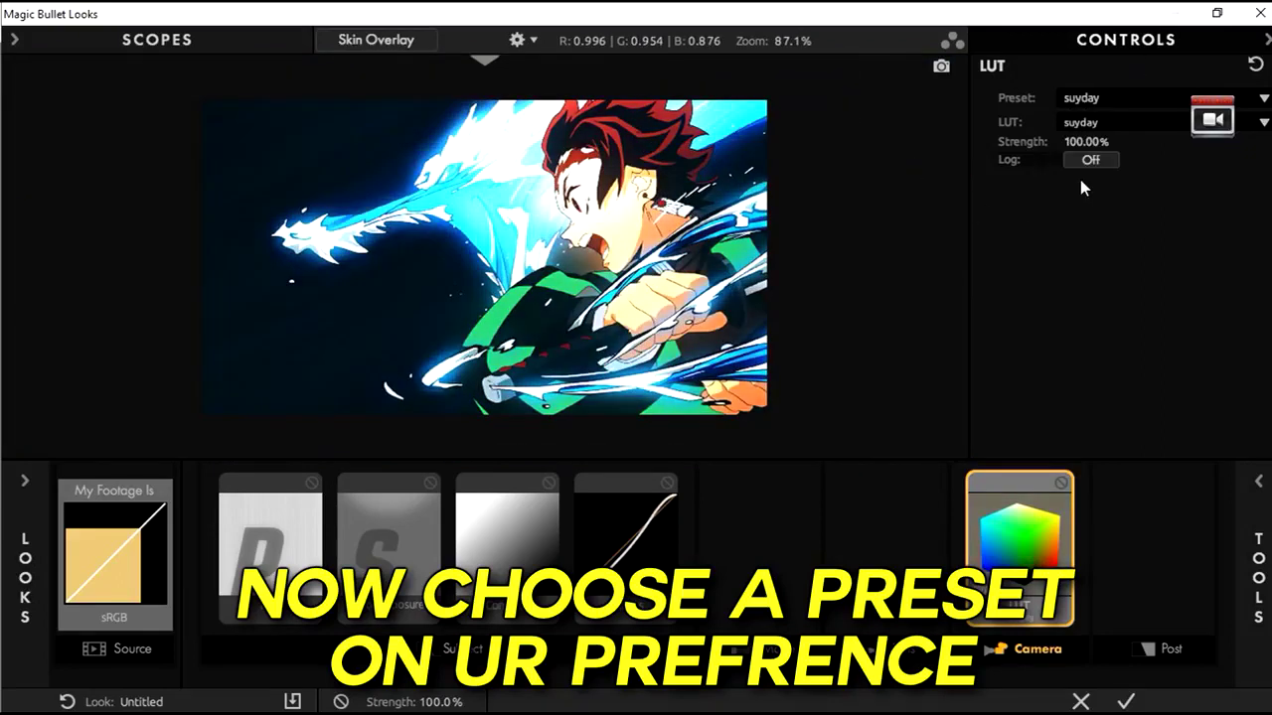
pyautogui.click(1105, 122)
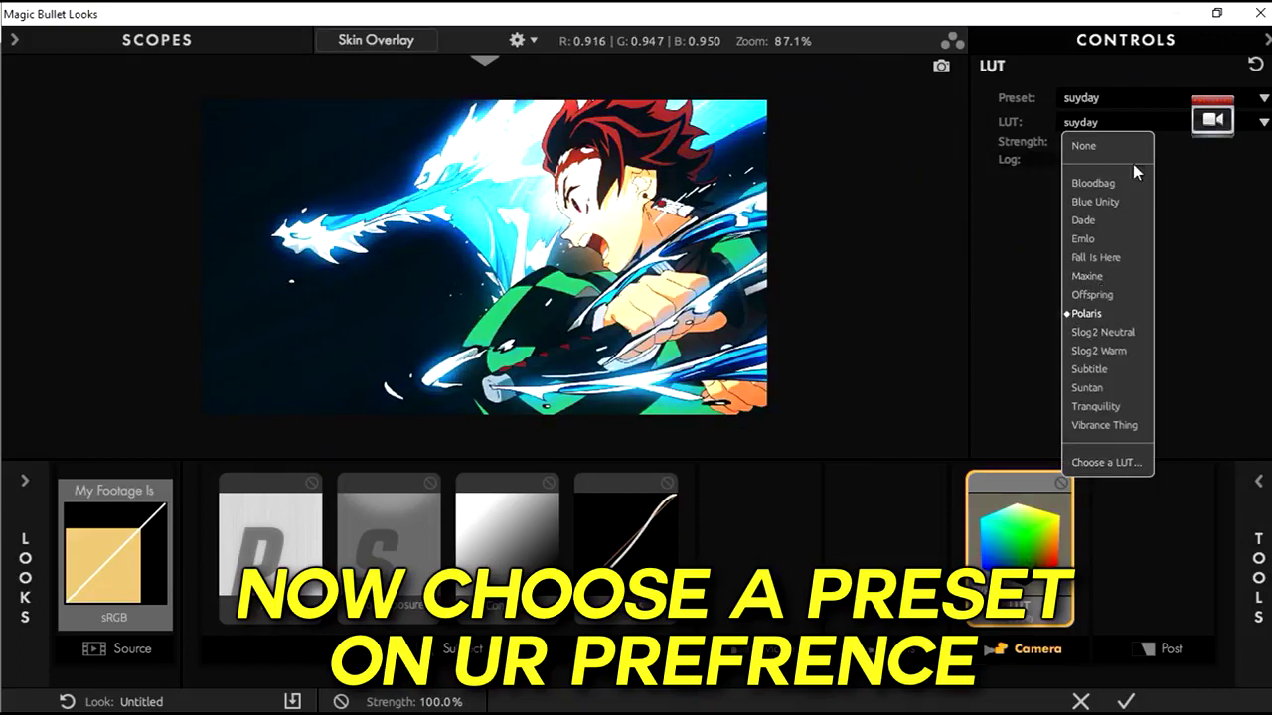
pyautogui.click(1086, 313)
pyautogui.click(1104, 121)
pyautogui.click(1108, 202)
pyautogui.click(1104, 122)
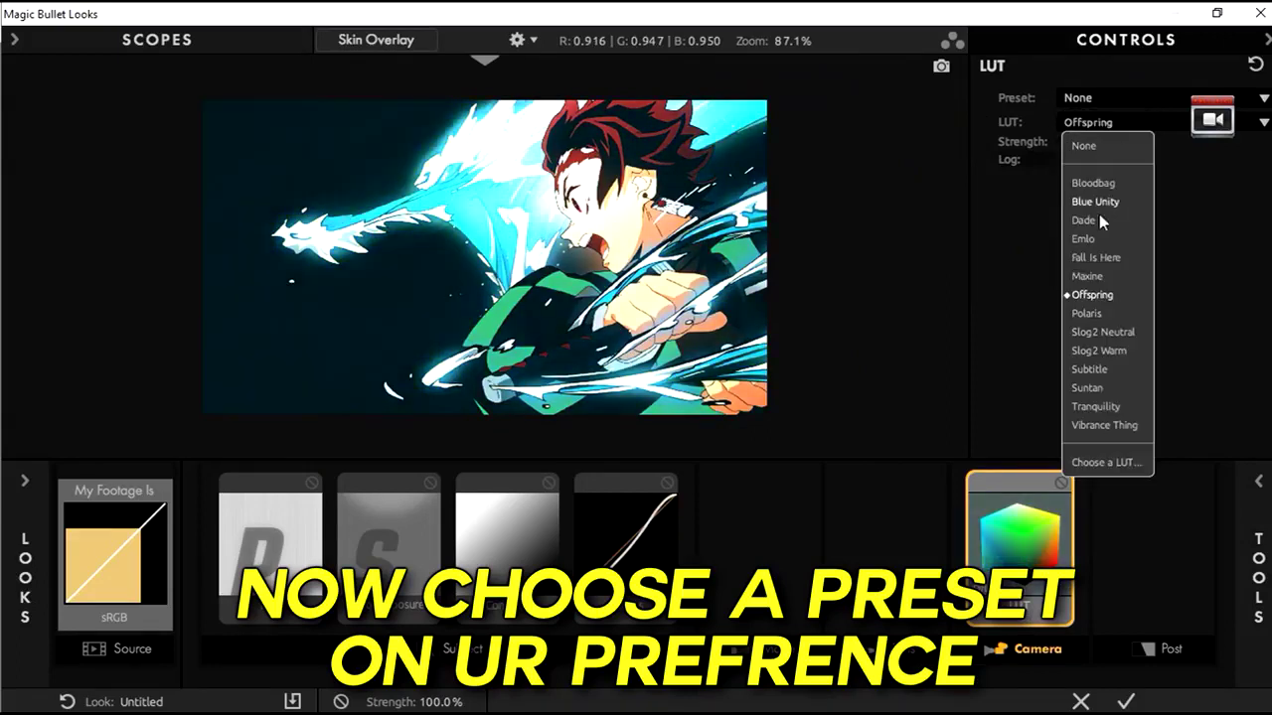
pyautogui.click(1087, 276)
pyautogui.click(1118, 121)
pyautogui.click(1096, 406)
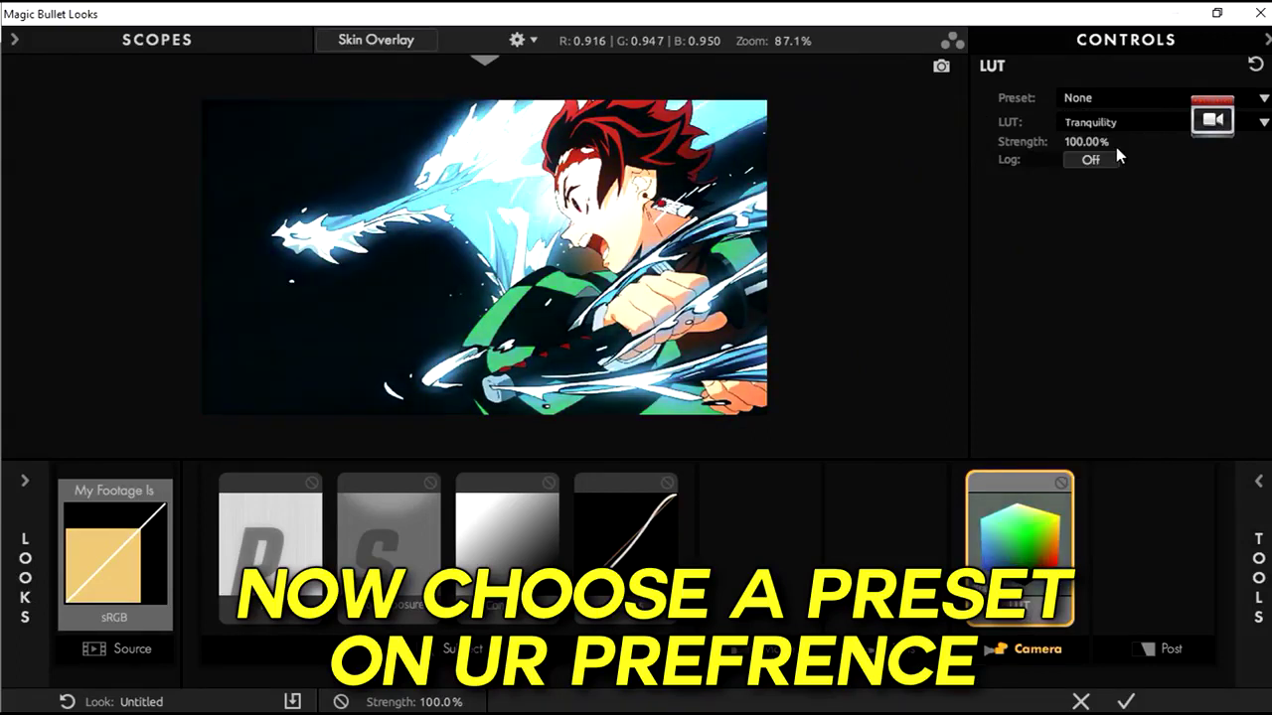
pyautogui.click(1111, 121)
pyautogui.click(1095, 257)
# Compare Dade, Subtitle, Suntan, Tranquility and Vibrance Thing LUTs, settling on Fall Is Here
pyautogui.click(1138, 123)
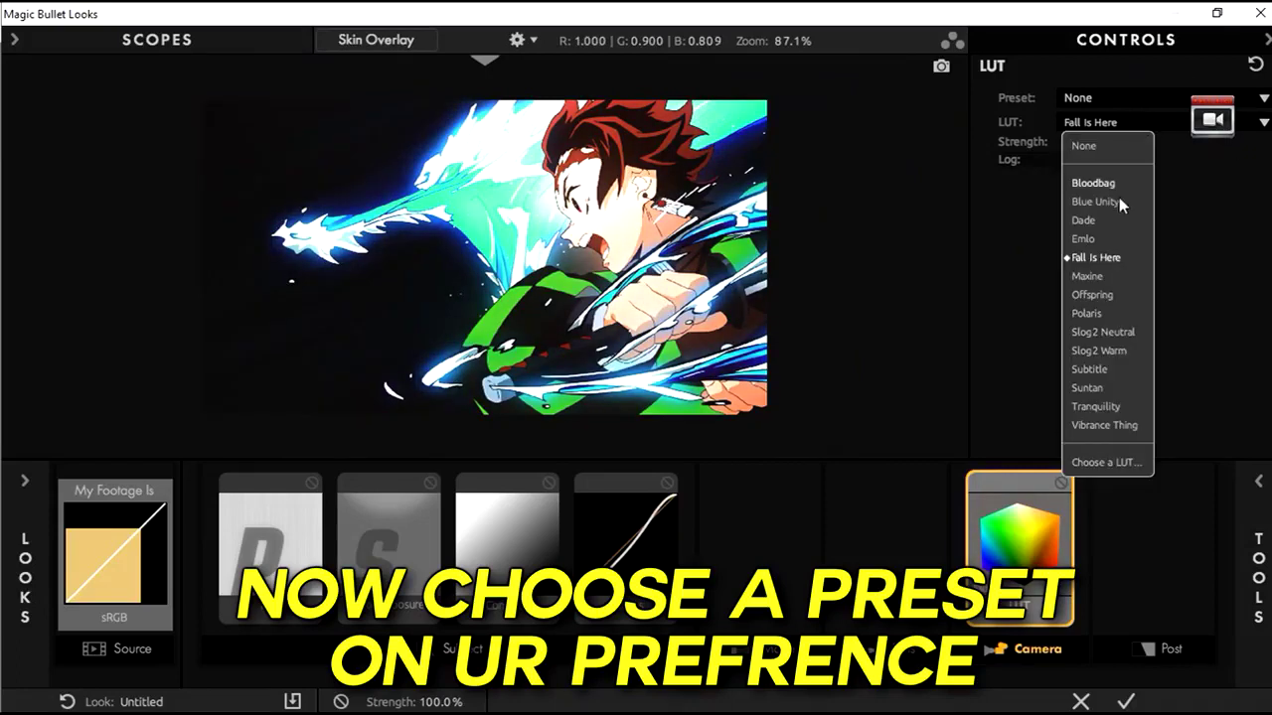
pyautogui.click(1084, 221)
pyautogui.click(1111, 121)
pyautogui.click(1082, 367)
pyautogui.click(1082, 128)
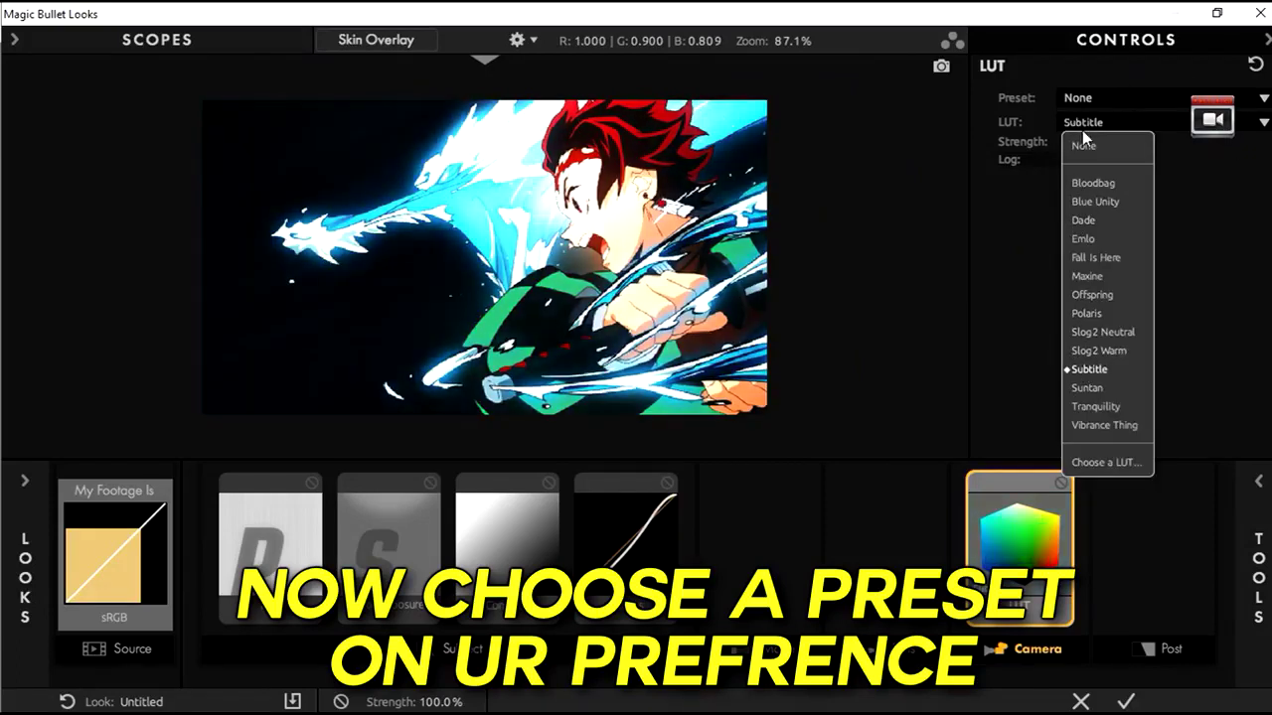
pyautogui.click(1087, 388)
pyautogui.click(1126, 117)
pyautogui.click(1076, 407)
pyautogui.click(1098, 123)
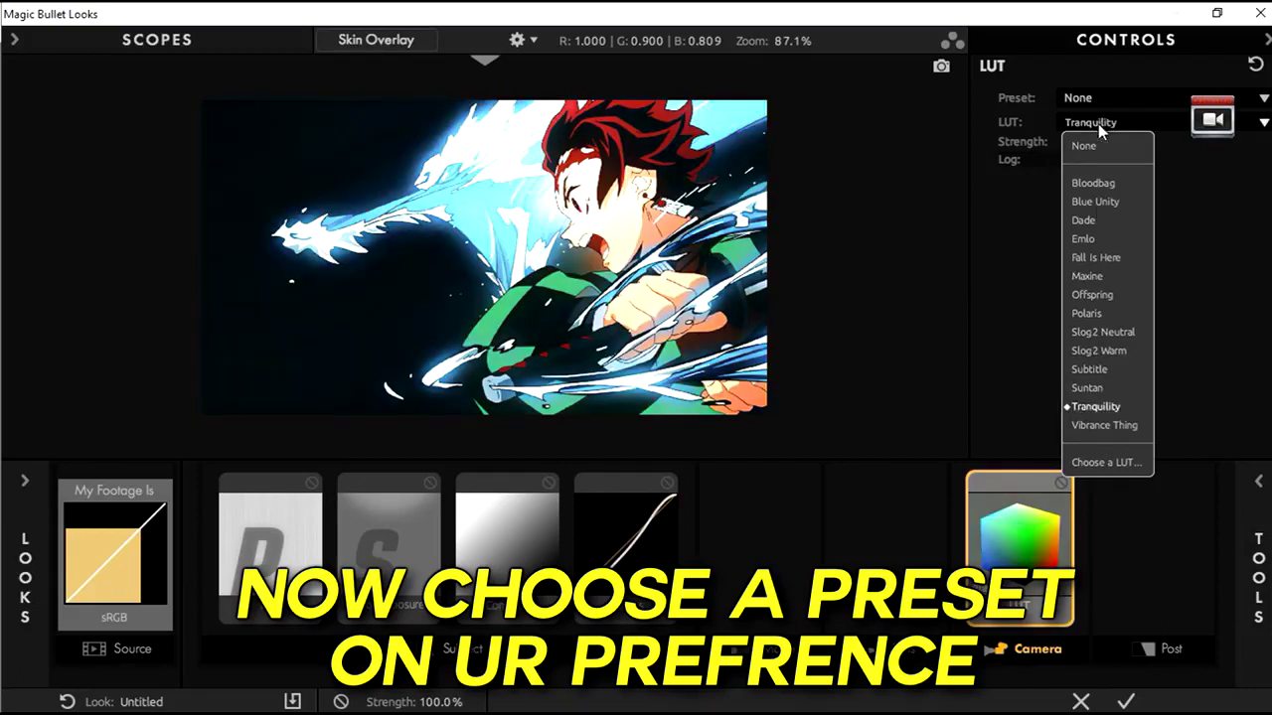
pyautogui.click(1089, 435)
pyautogui.click(1111, 122)
pyautogui.click(1105, 426)
pyautogui.click(1123, 122)
pyautogui.click(1095, 257)
pyautogui.click(1114, 120)
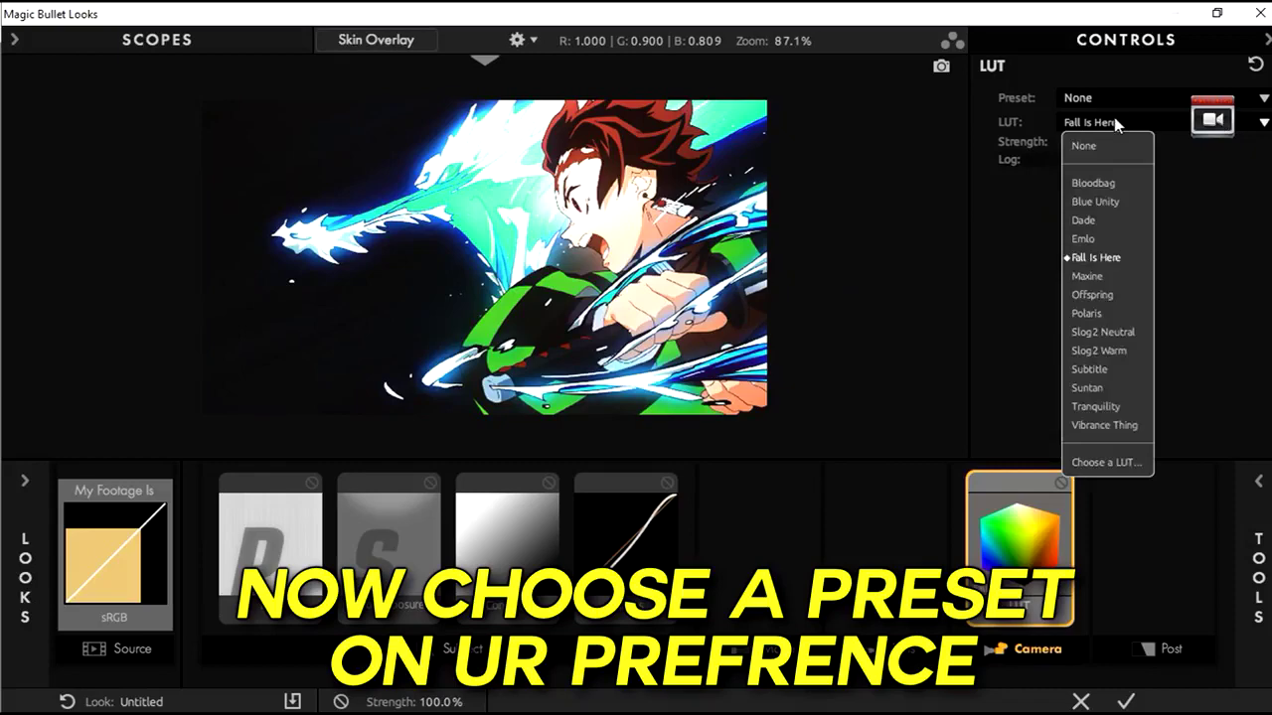
pyautogui.click(535, 565)
pyautogui.click(1260, 505)
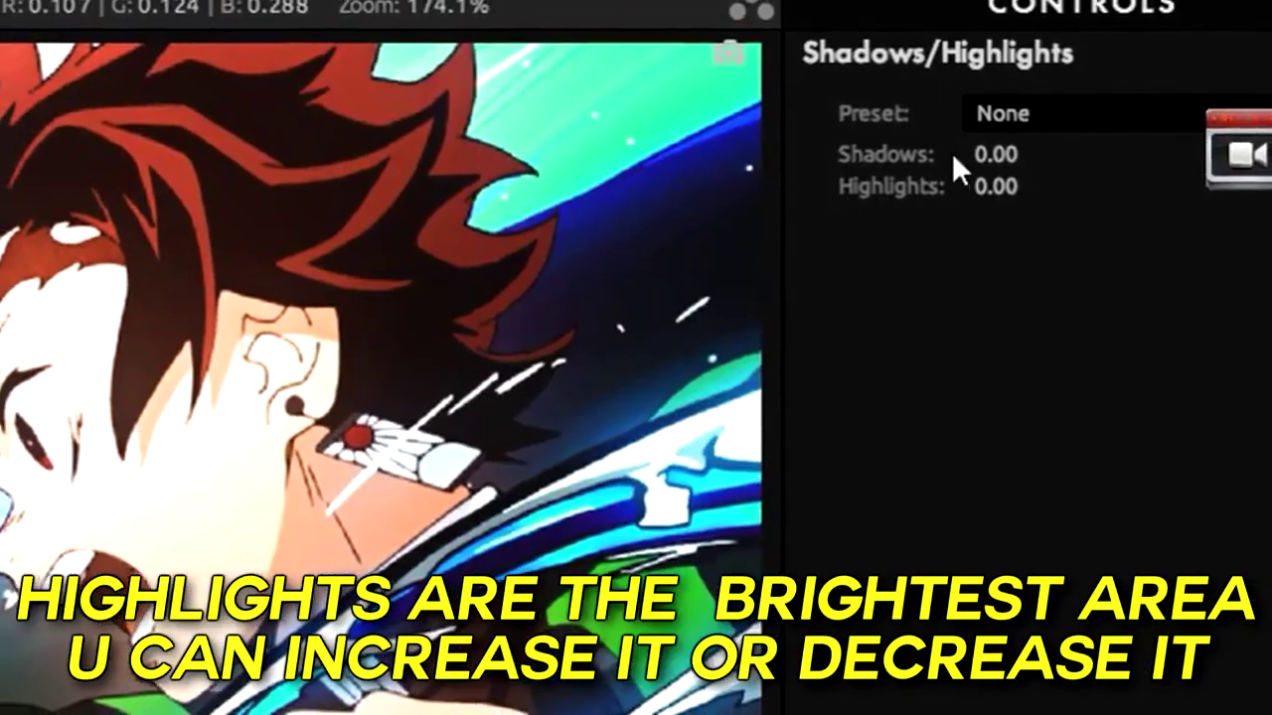
# Add Shadows/Highlights and darken the shadows to about -0.32
pyautogui.moveTo(979, 159)
pyautogui.mouseDown()
pyautogui.moveTo(1040, 159)
pyautogui.moveTo(969, 188)
pyautogui.moveTo(984, 200)
pyautogui.mouseUp()
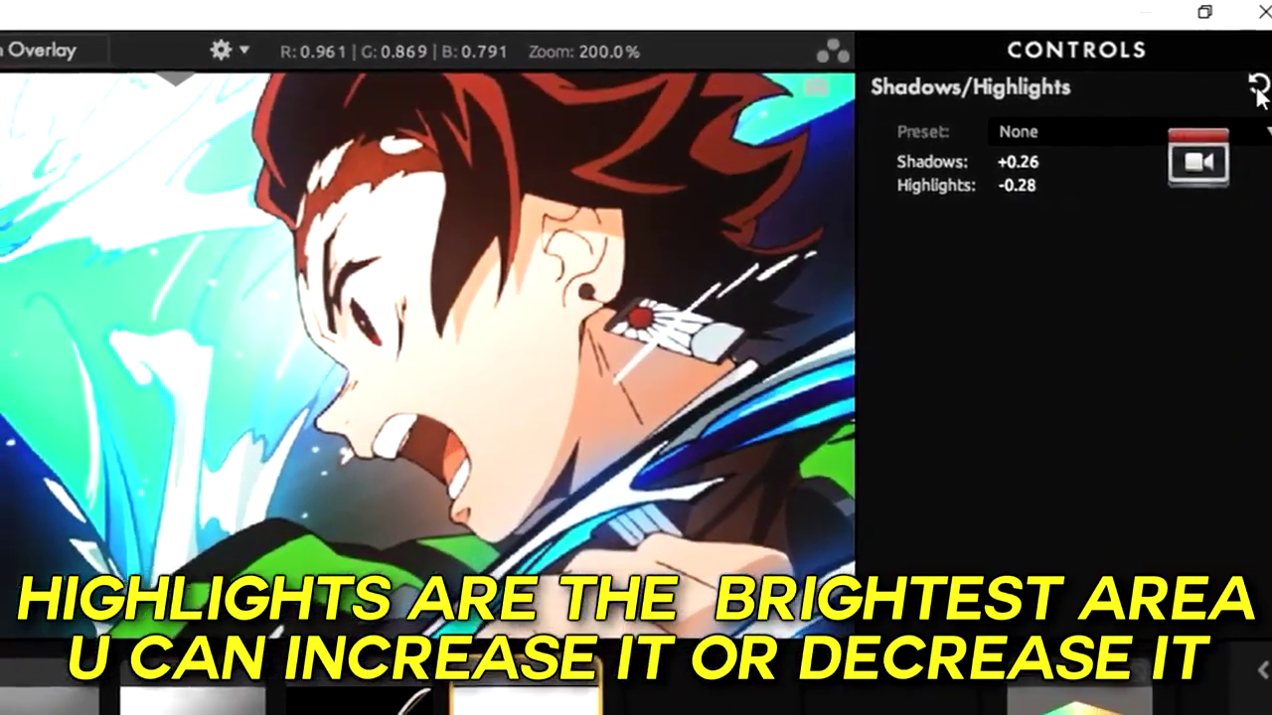
pyautogui.click(1258, 87)
pyautogui.moveTo(1009, 168)
pyautogui.mouseDown()
pyautogui.moveTo(979, 168)
pyautogui.moveTo(1051, 176)
pyautogui.mouseUp()
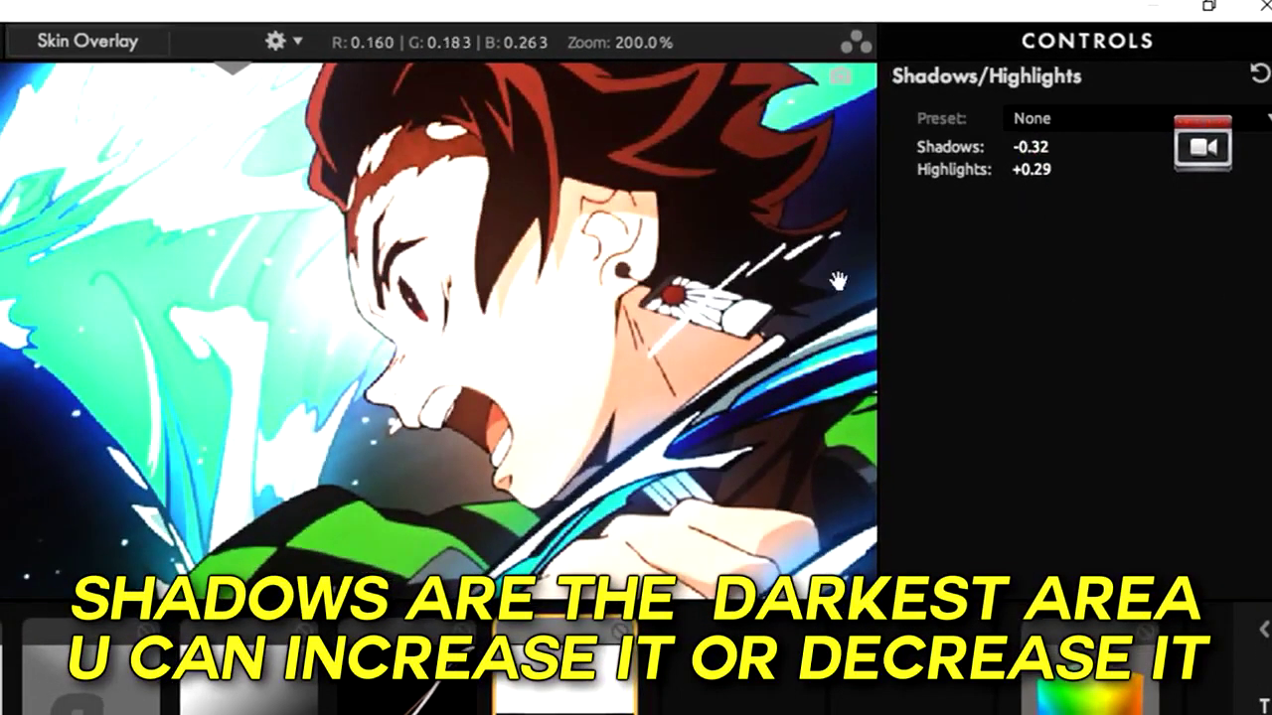
# Try the sxc preset, reset to None, and finish at Shadows -0.30, Highlights +0.05
pyautogui.click(1257, 117)
pyautogui.click(1034, 275)
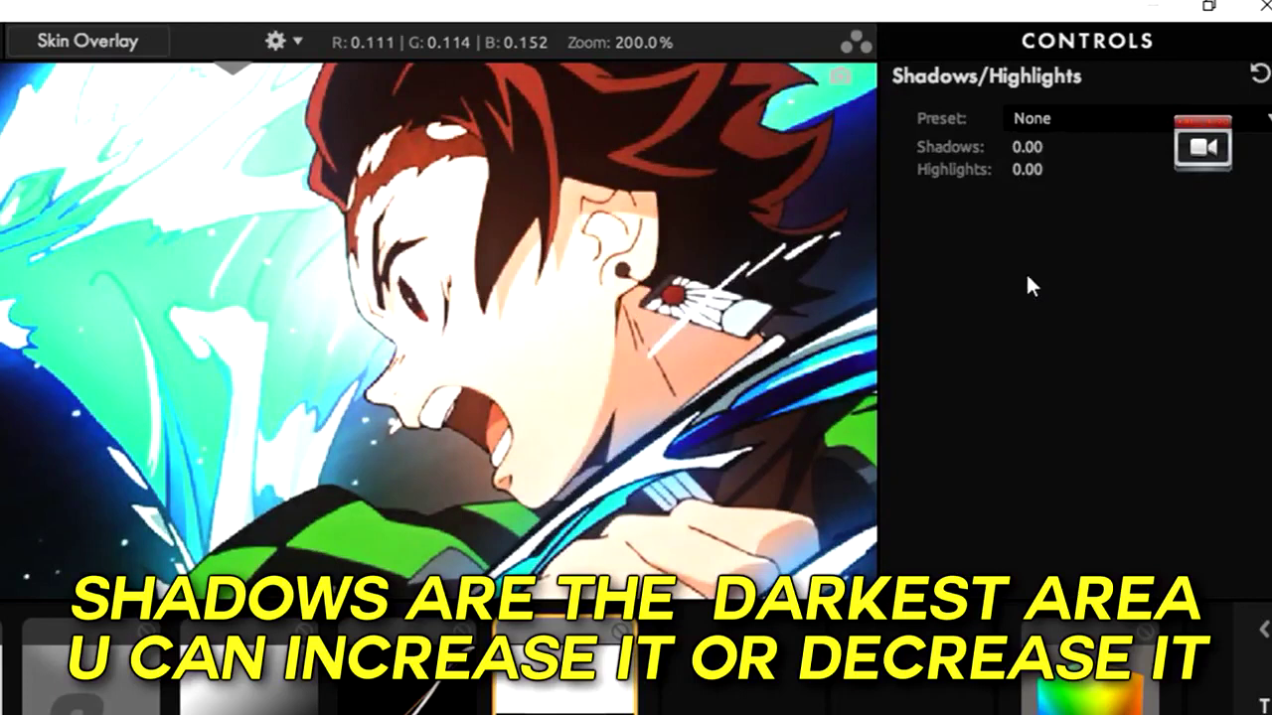
pyautogui.click(1259, 75)
pyautogui.click(1040, 119)
pyautogui.click(1038, 149)
pyautogui.moveTo(1024, 146)
pyautogui.mouseDown()
pyautogui.moveTo(1049, 146)
pyautogui.moveTo(1032, 146)
pyautogui.mouseUp()
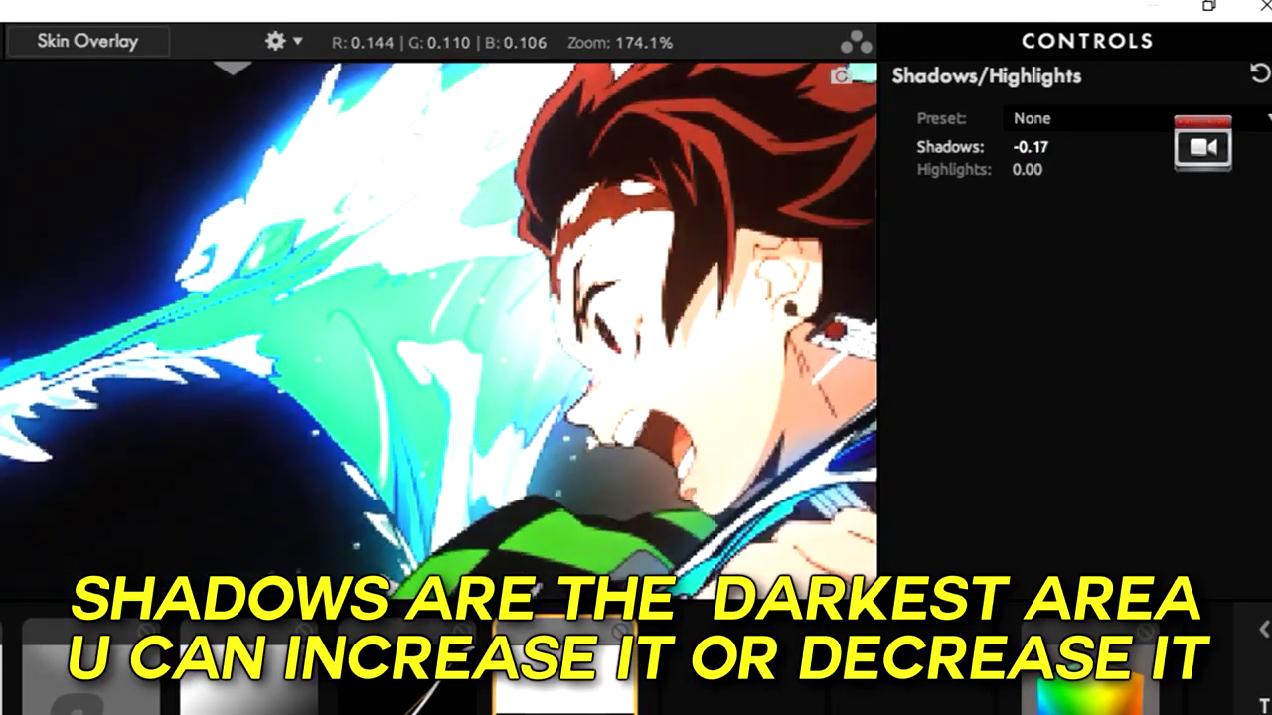
pyautogui.moveTo(1031, 146)
pyautogui.mouseDown()
pyautogui.moveTo(1056, 169)
pyautogui.moveTo(1014, 169)
pyautogui.mouseUp()
pyautogui.scroll(1, 612, 276)
pyautogui.scroll(2, 612, 276)
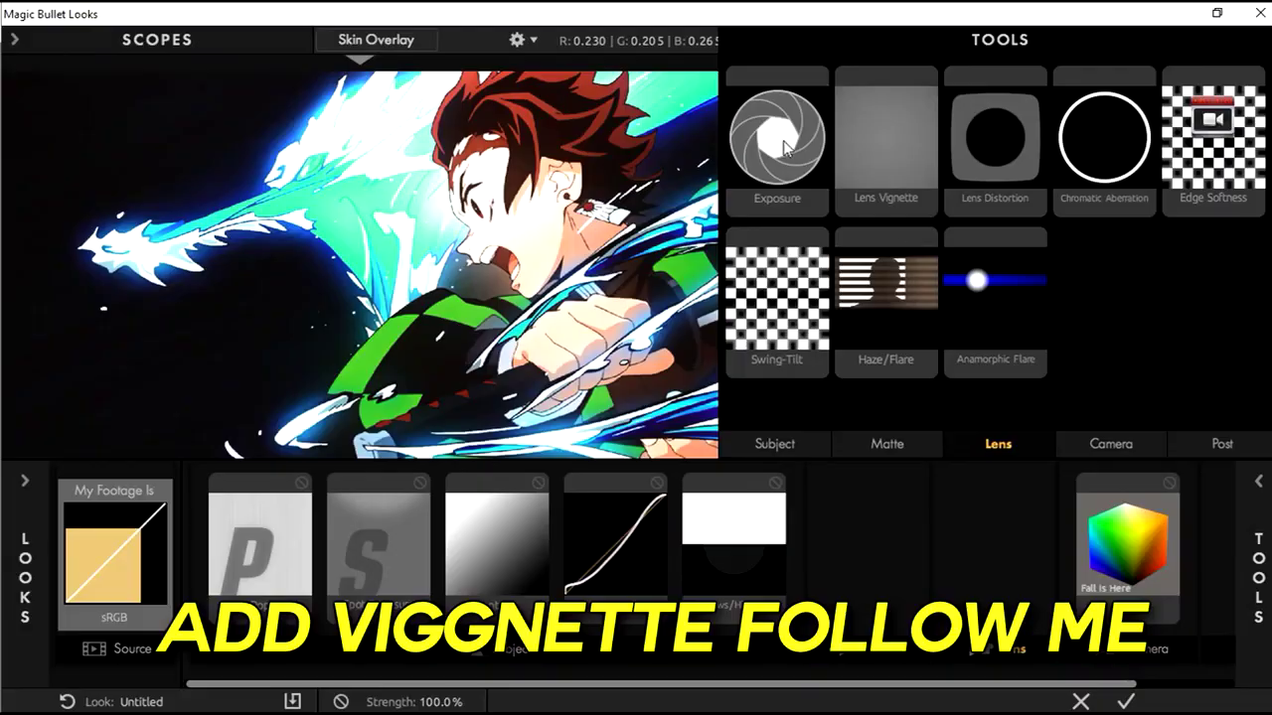
# Add a Lens Vignette and enlarge its circle around the frame
pyautogui.moveTo(866, 128); pyautogui.dragTo(976, 537)
pyautogui.moveTo(579, 289); pyautogui.dragTo(798, 370)
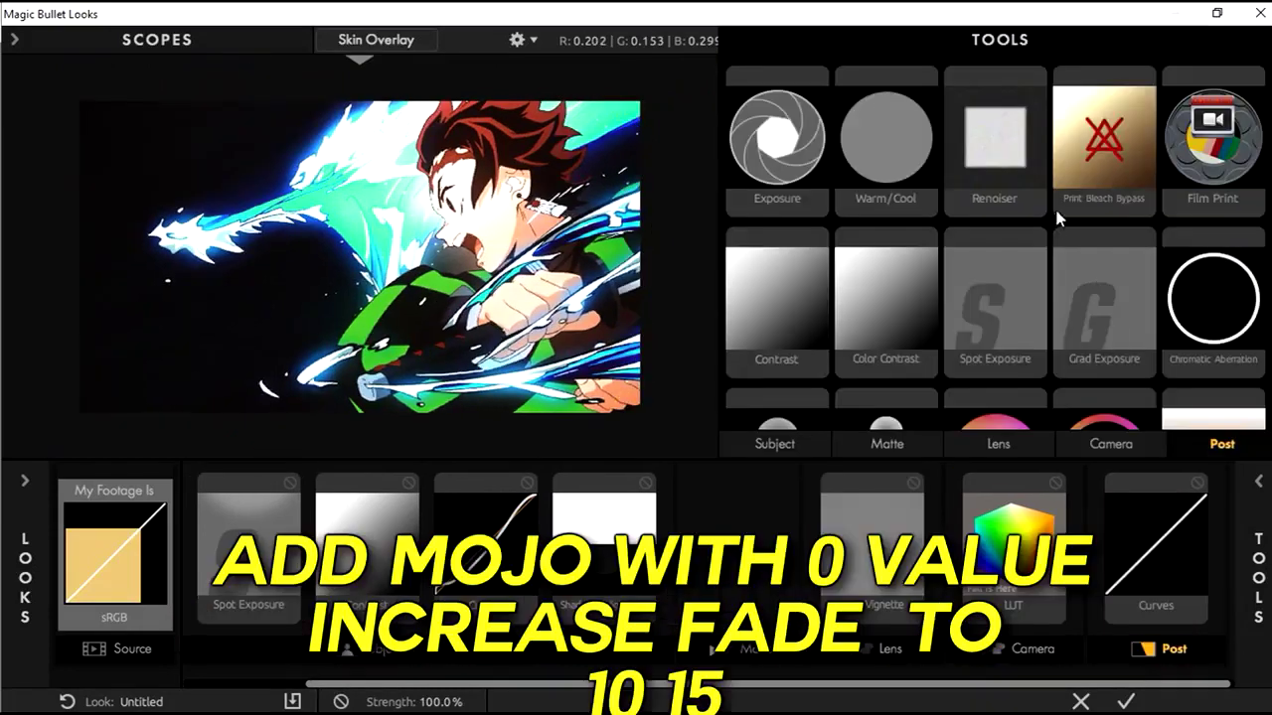
pyautogui.scroll(-3, 1058, 219)
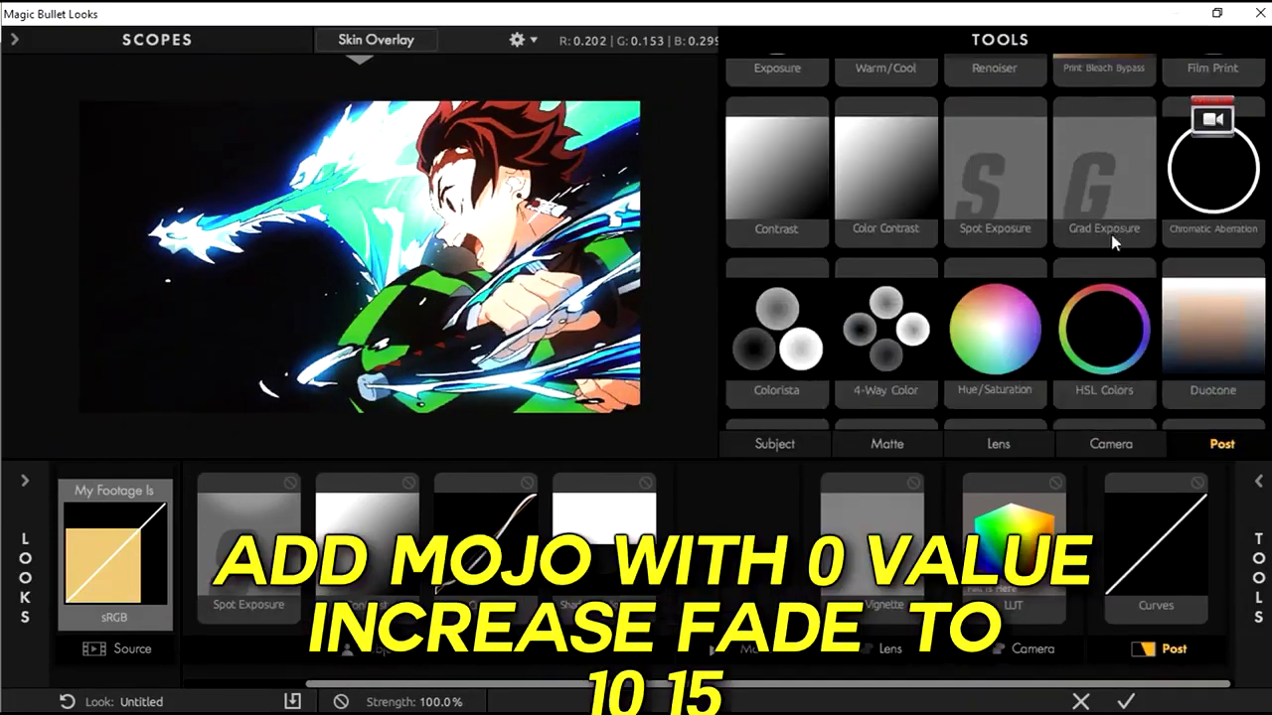
pyautogui.scroll(-3, 1093, 224)
# Add Mojo II with Mojo set to 0%, then add HSL Colors to the look
pyautogui.doubleClick(953, 215)
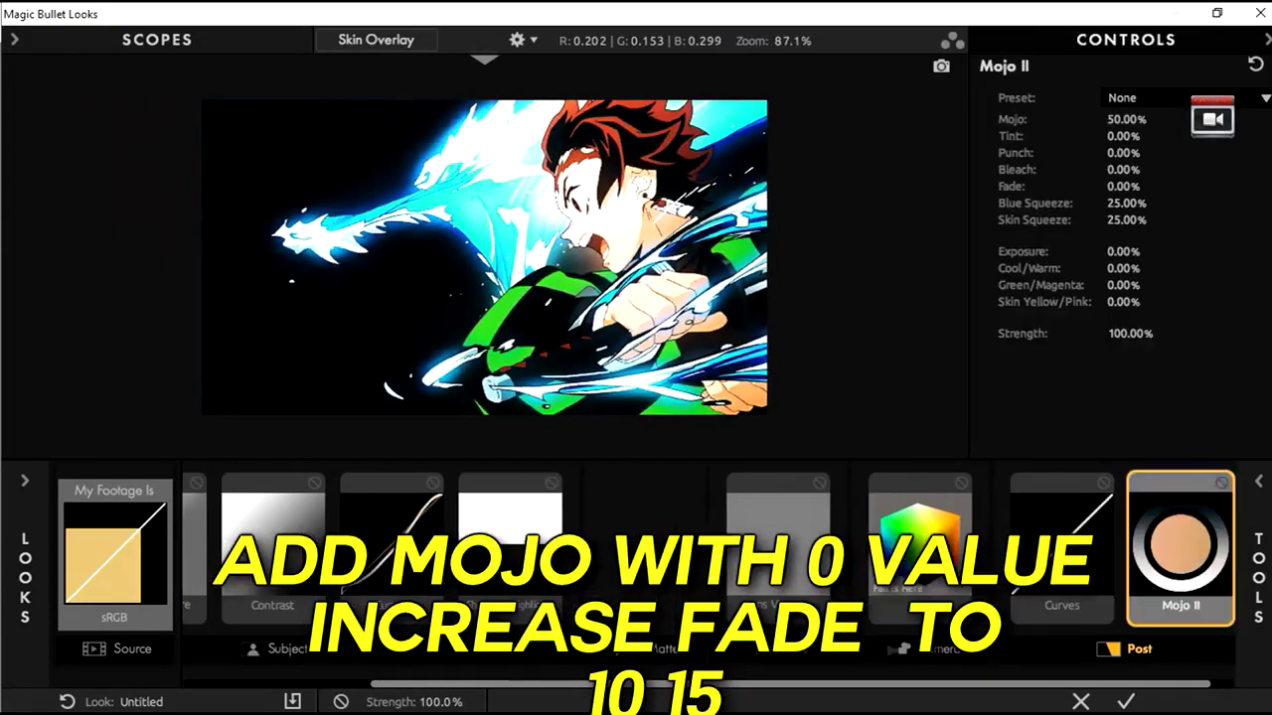
pyautogui.moveTo(1126, 119); pyautogui.dragTo(1040, 151)
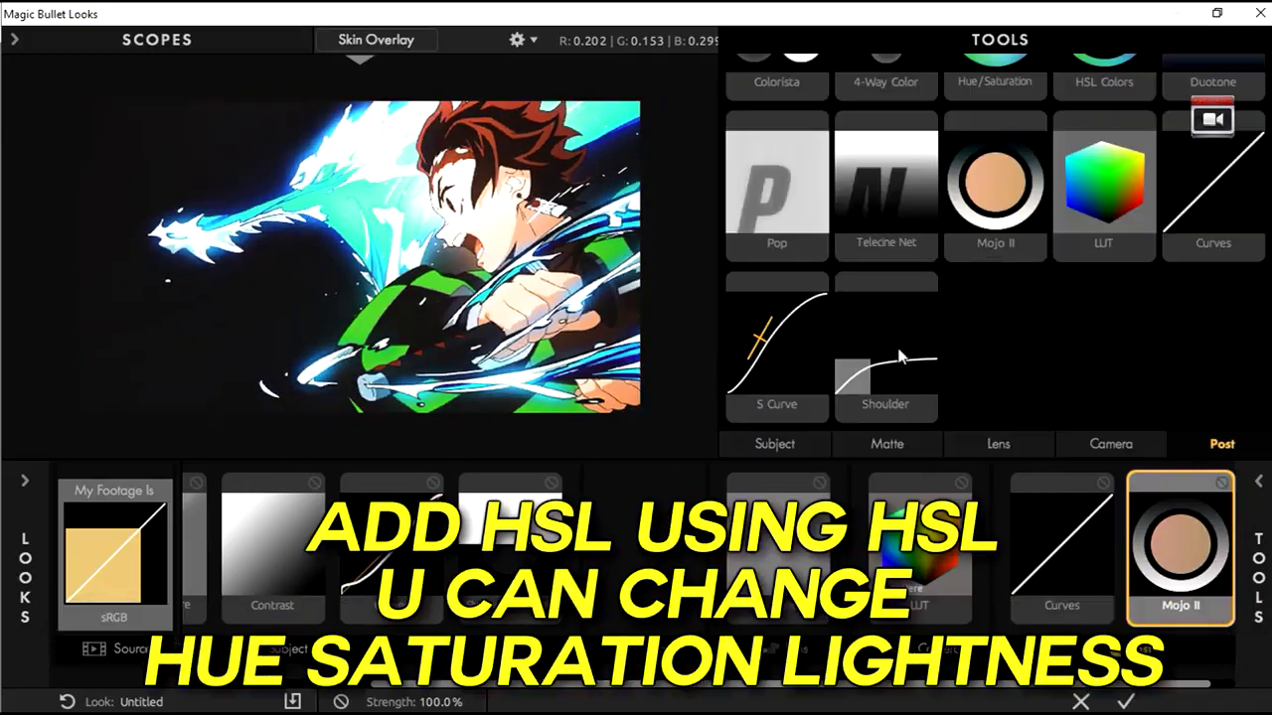
pyautogui.scroll(3, 1043, 346)
pyautogui.scroll(2, 1043, 346)
pyautogui.scroll(-1, 1042, 345)
pyautogui.scroll(3, 1079, 337)
pyautogui.scroll(-3, 1101, 299)
pyautogui.doubleClick(1101, 298)
# In HSL Colors, shift the yellow hue and set the Cyan hue to -100%
pyautogui.scroll(3, 534, 206)
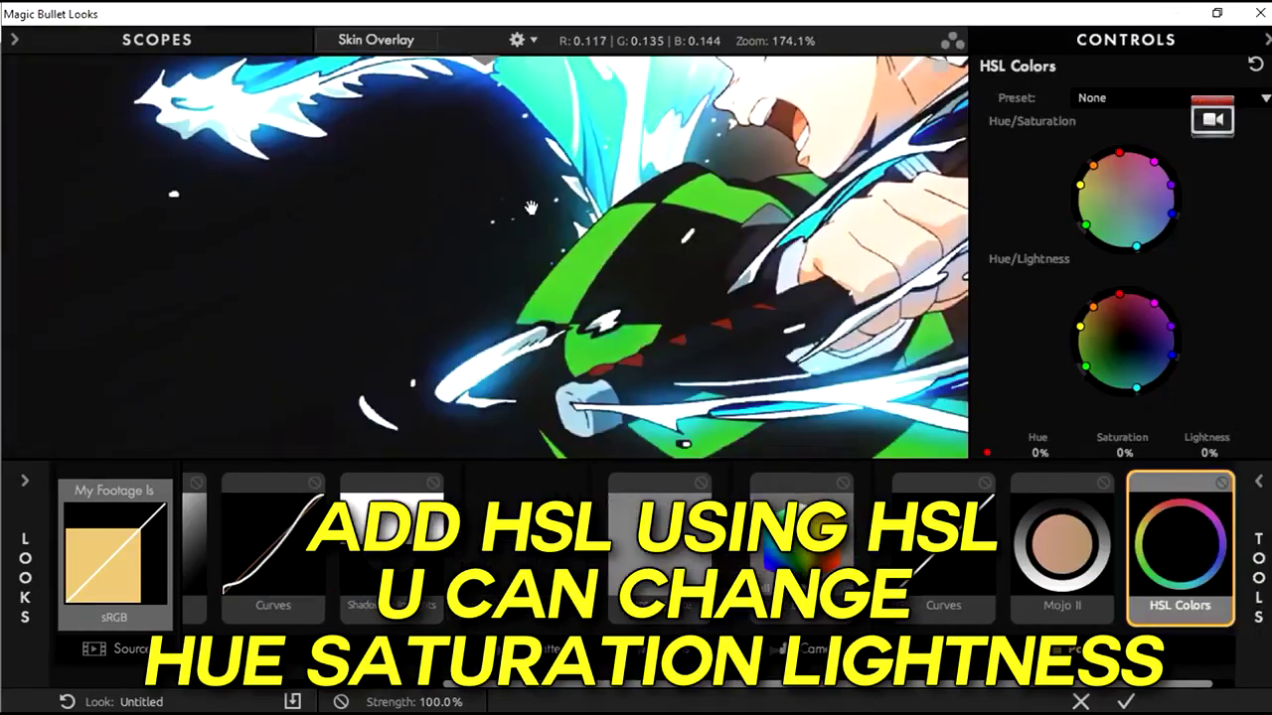
pyautogui.scroll(4, 641, 288)
pyautogui.scroll(-2, 1128, 278)
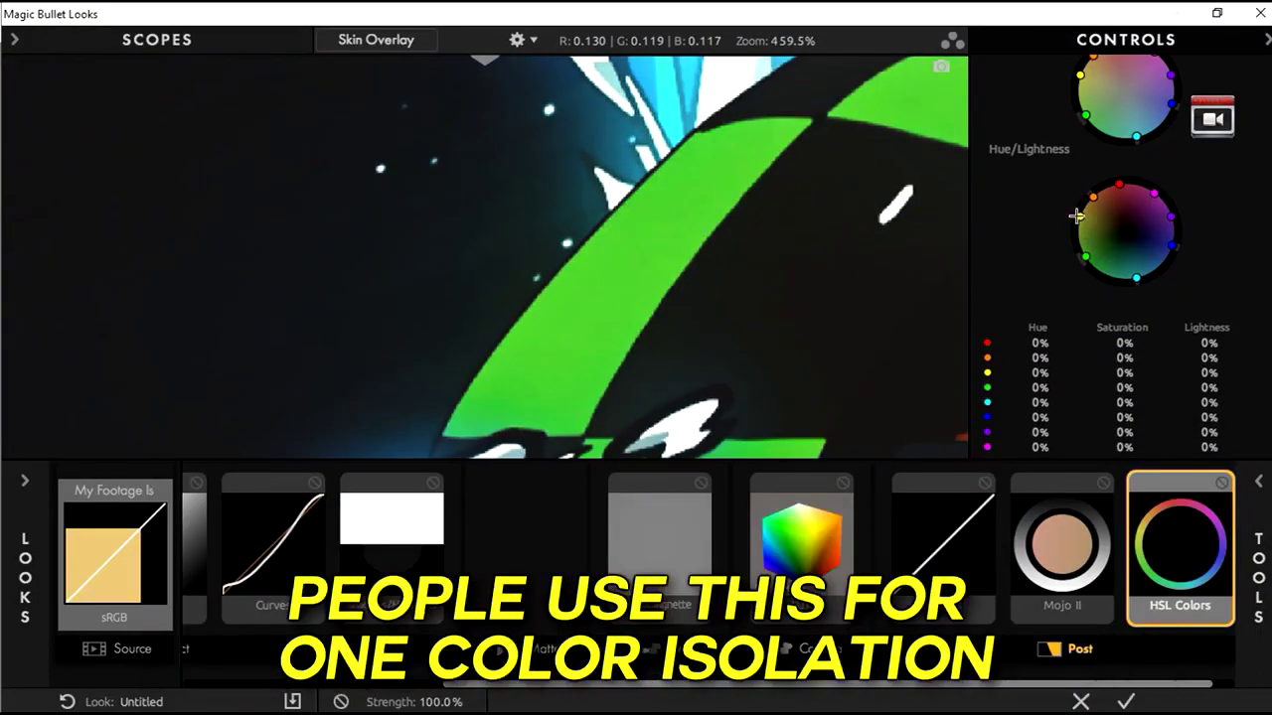
pyautogui.moveTo(1042, 373); pyautogui.dragTo(1034, 373)
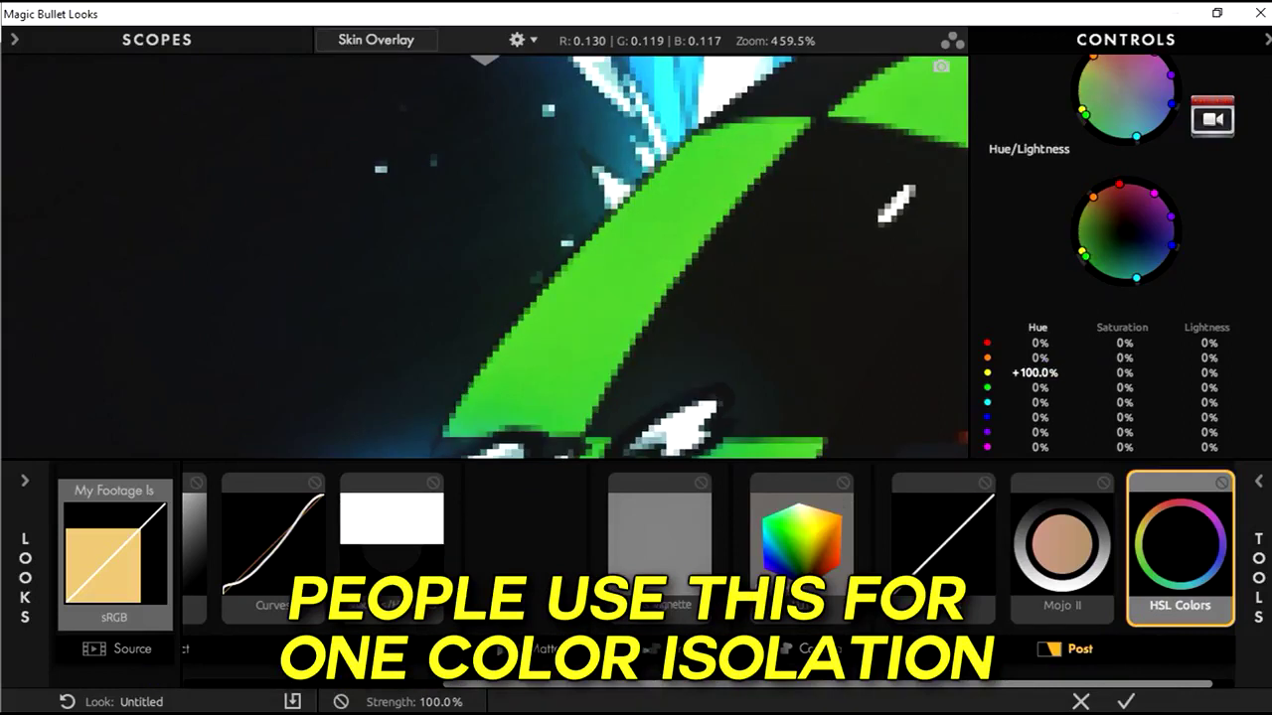
pyautogui.moveTo(1136, 136); pyautogui.dragTo(1115, 136)
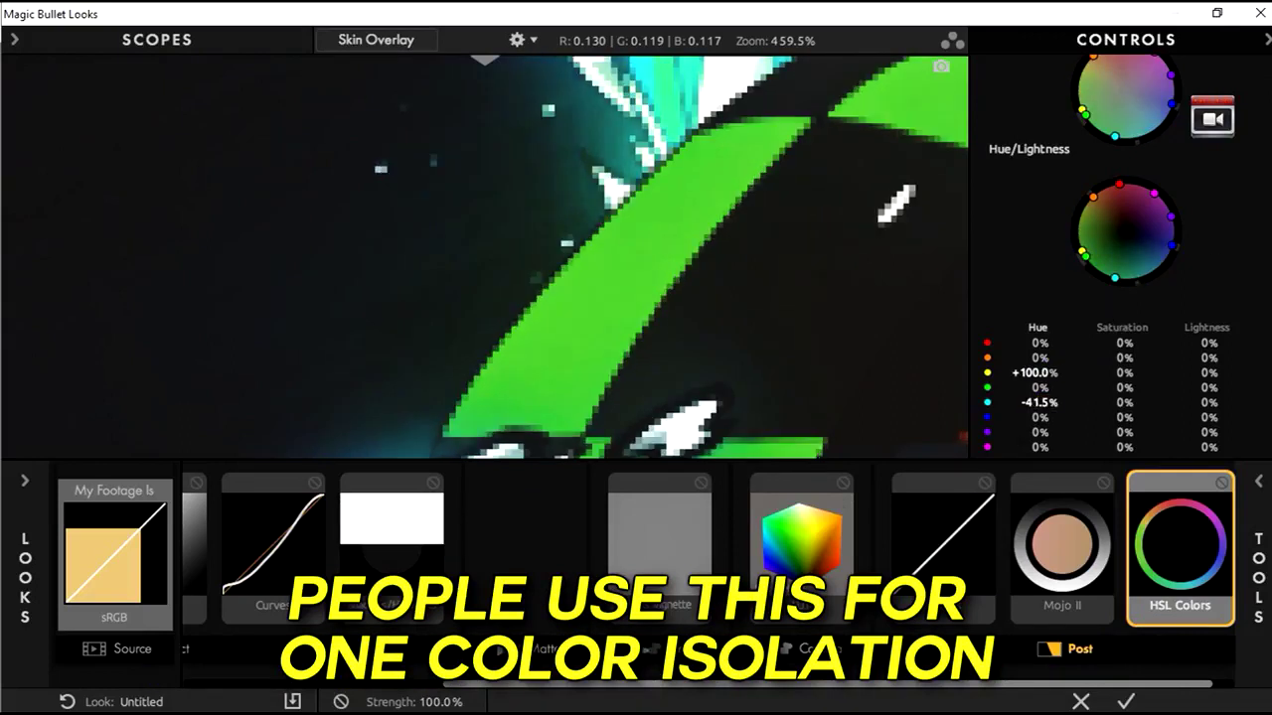
pyautogui.click(1046, 403)
pyautogui.write('-100')
pyautogui.press('Return')
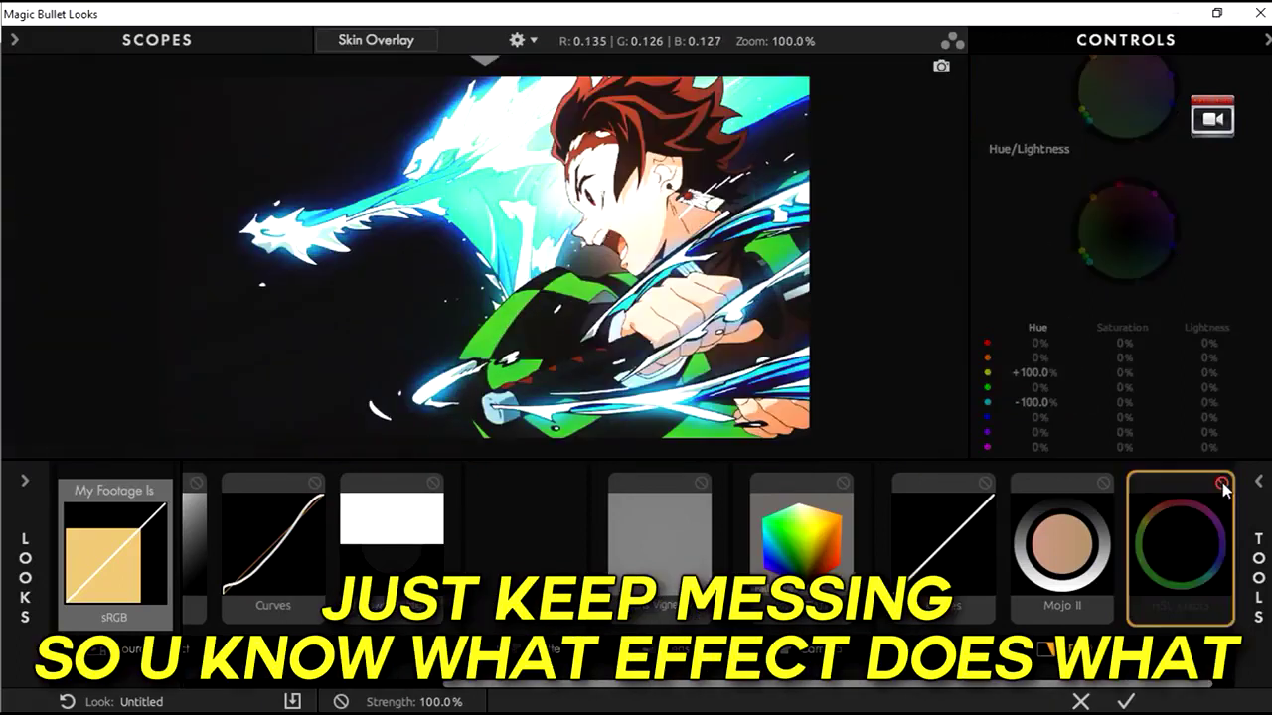
# Set red saturation -100% and orange hue +100%, desaturate blues and purples, then bypass HSL Colors
pyautogui.moveTo(1109, 344); pyautogui.dragTo(1096, 344)
pyautogui.doubleClick(1124, 343)
pyautogui.write('-0')
pyautogui.doubleClick(1134, 358)
pyautogui.moveTo(1035, 358); pyautogui.dragTo(949, 199)
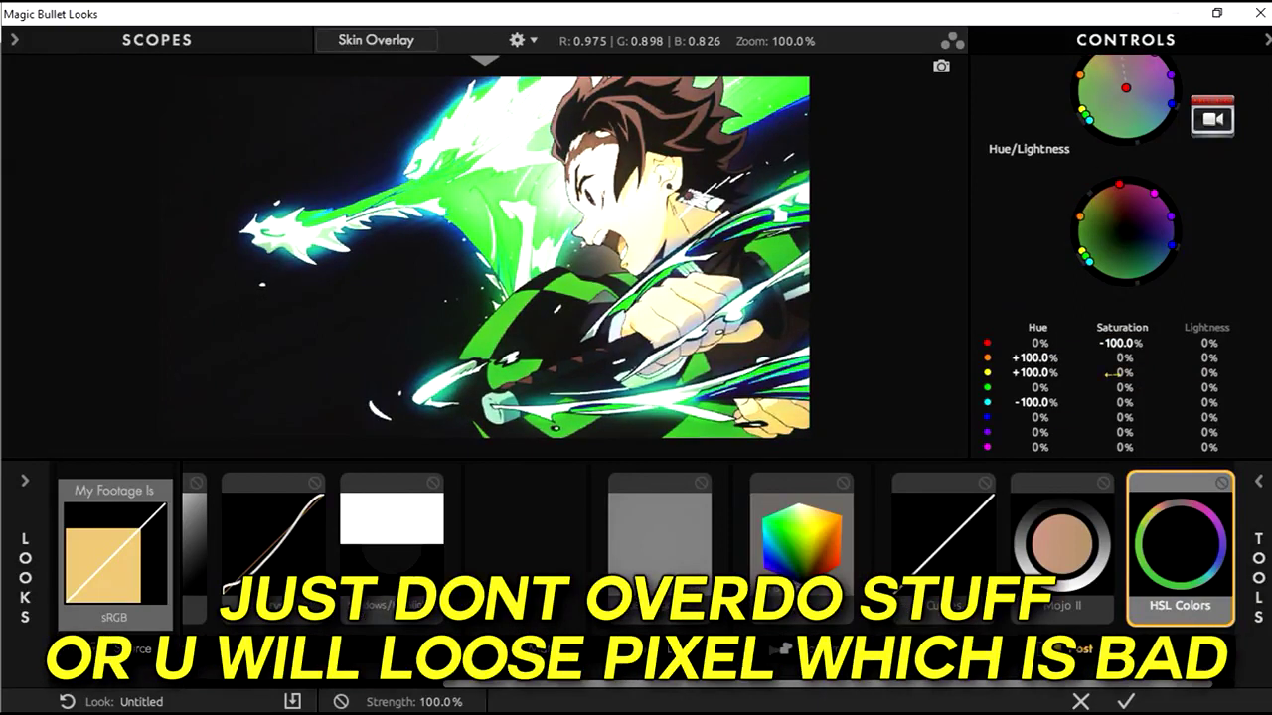
pyautogui.moveTo(1124, 417)
pyautogui.mouseDown()
pyautogui.moveTo(1093, 418)
pyautogui.moveTo(1103, 432)
pyautogui.moveTo(1088, 433)
pyautogui.moveTo(1108, 447)
pyautogui.moveTo(1083, 447)
pyautogui.mouseUp()
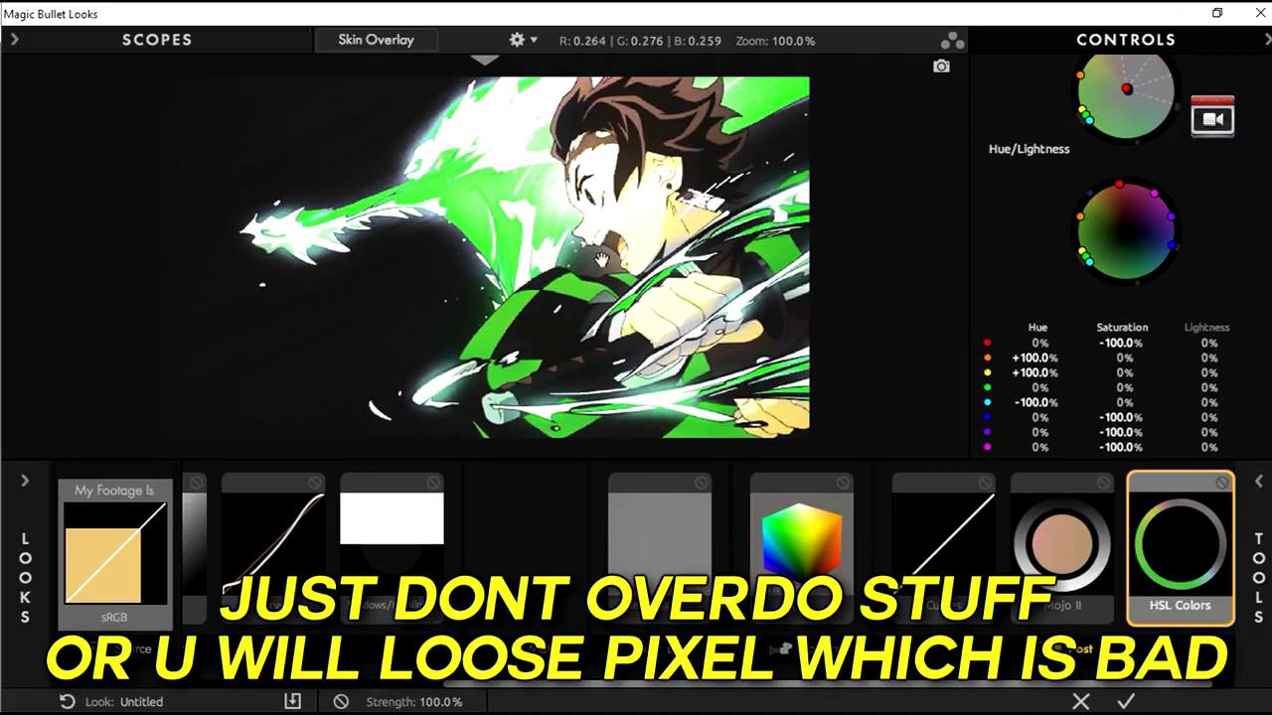
pyautogui.click(1222, 484)
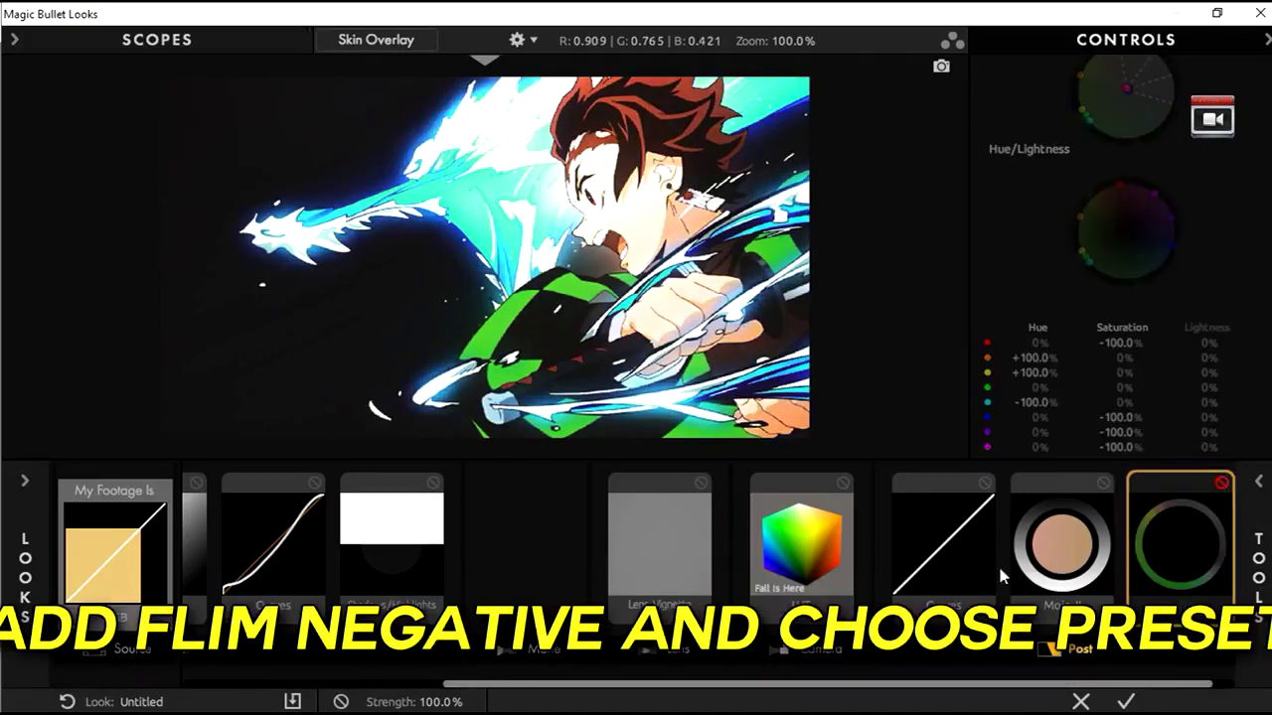
# Add the Film Negative tool from Camera into the Looks effect chain
pyautogui.click(994, 558)
pyautogui.scroll(3, 1050, 291)
pyautogui.scroll(2, 1052, 296)
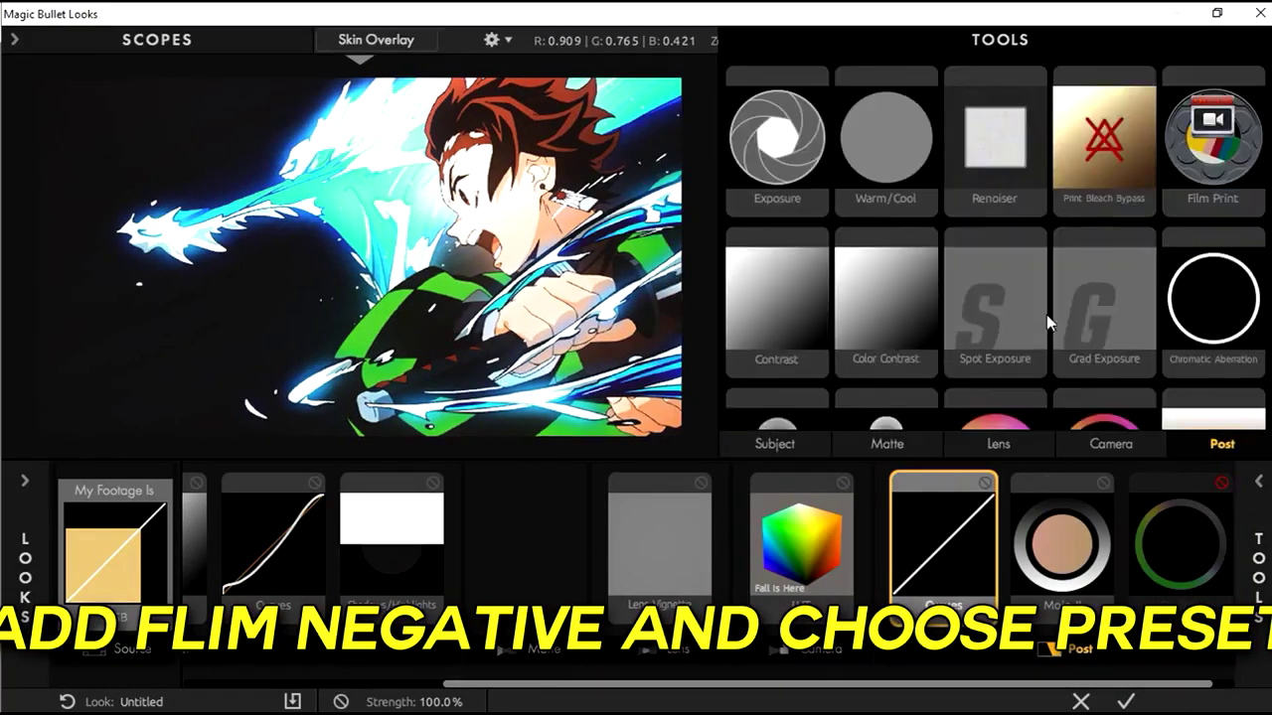
pyautogui.moveTo(1175, 199); pyautogui.dragTo(914, 542)
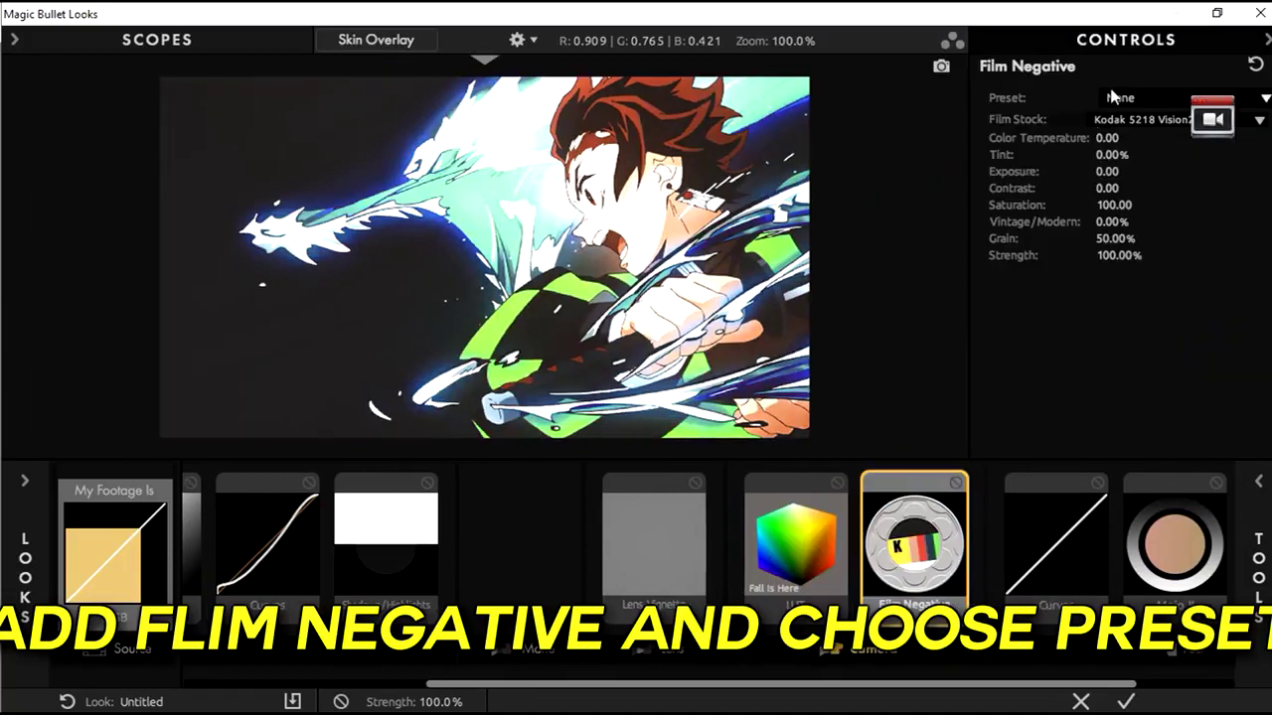
# Try the Kodak 5205, 5207 and 5218 film stocks in Film Negative's Film Stock list
pyautogui.click(1115, 123)
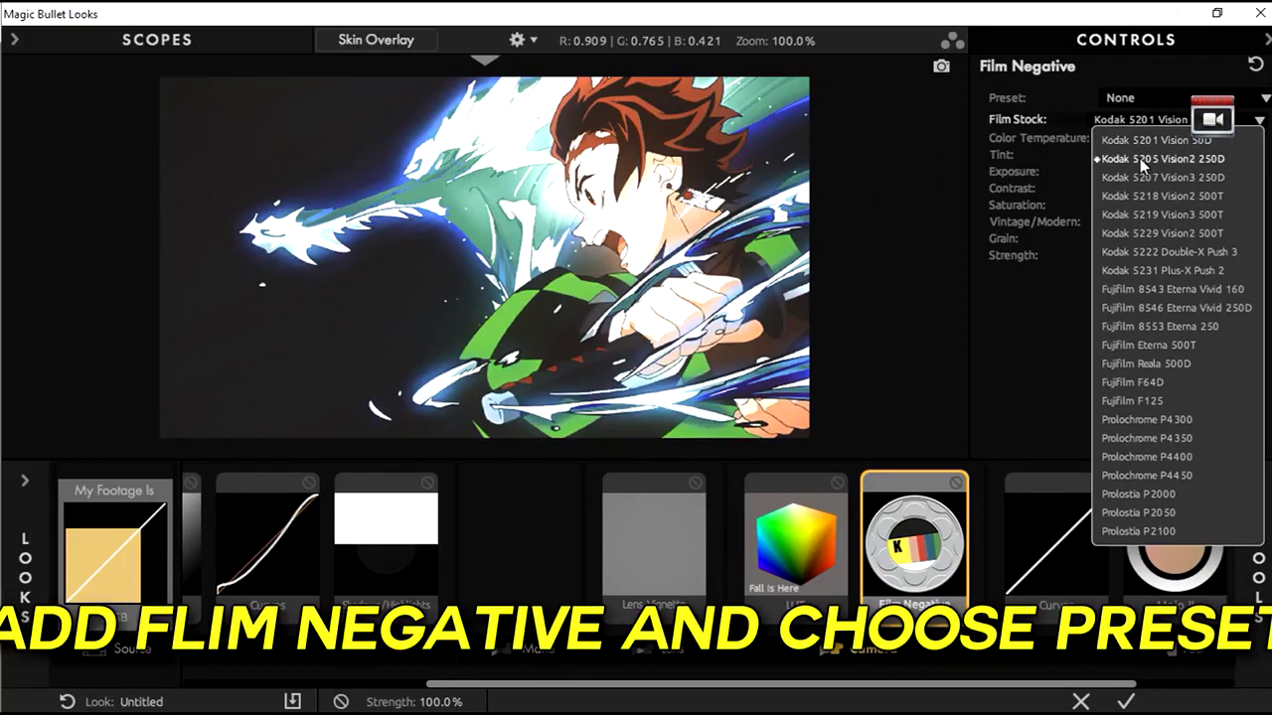
pyautogui.click(1140, 159)
pyautogui.click(1137, 121)
pyautogui.click(1142, 176)
pyautogui.click(1143, 120)
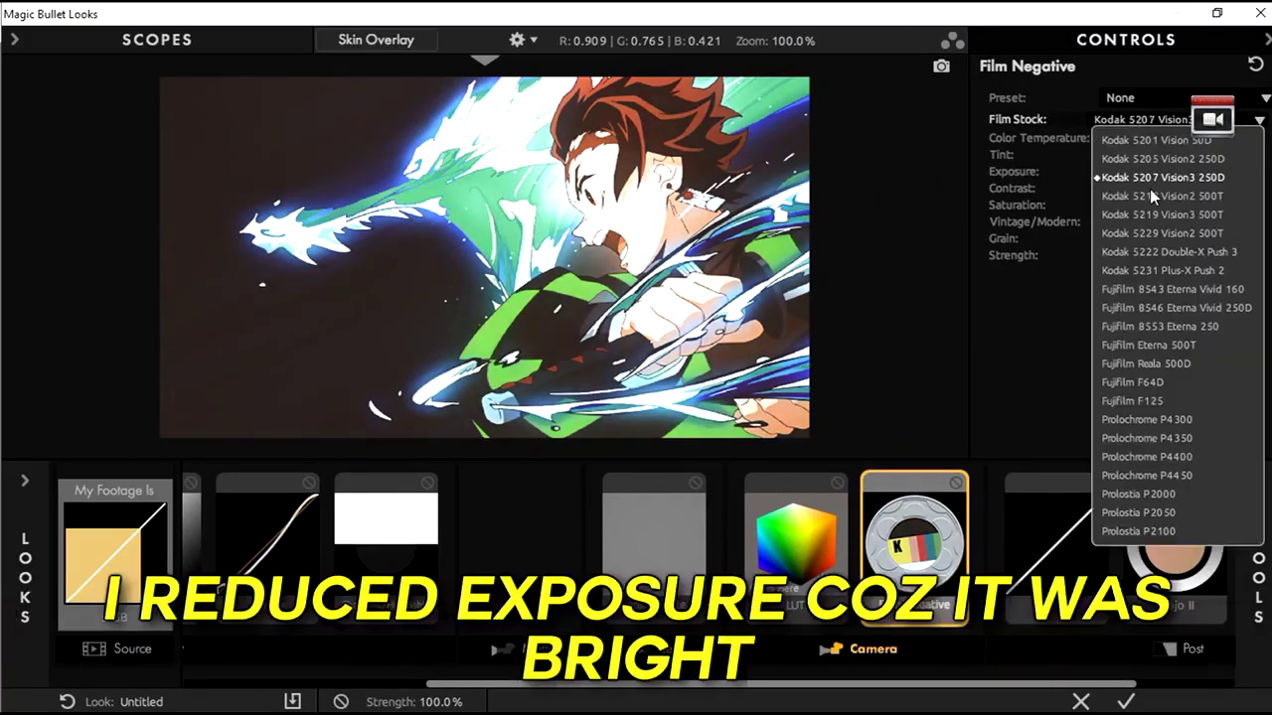
pyautogui.click(1143, 196)
pyautogui.click(1143, 120)
pyautogui.click(1134, 214)
pyautogui.click(1143, 121)
pyautogui.click(1136, 195)
# Settle on the Kodak 5219 Vision3 stock and lower Film Negative's exposure to -0.20
pyautogui.click(1142, 120)
pyautogui.click(1153, 232)
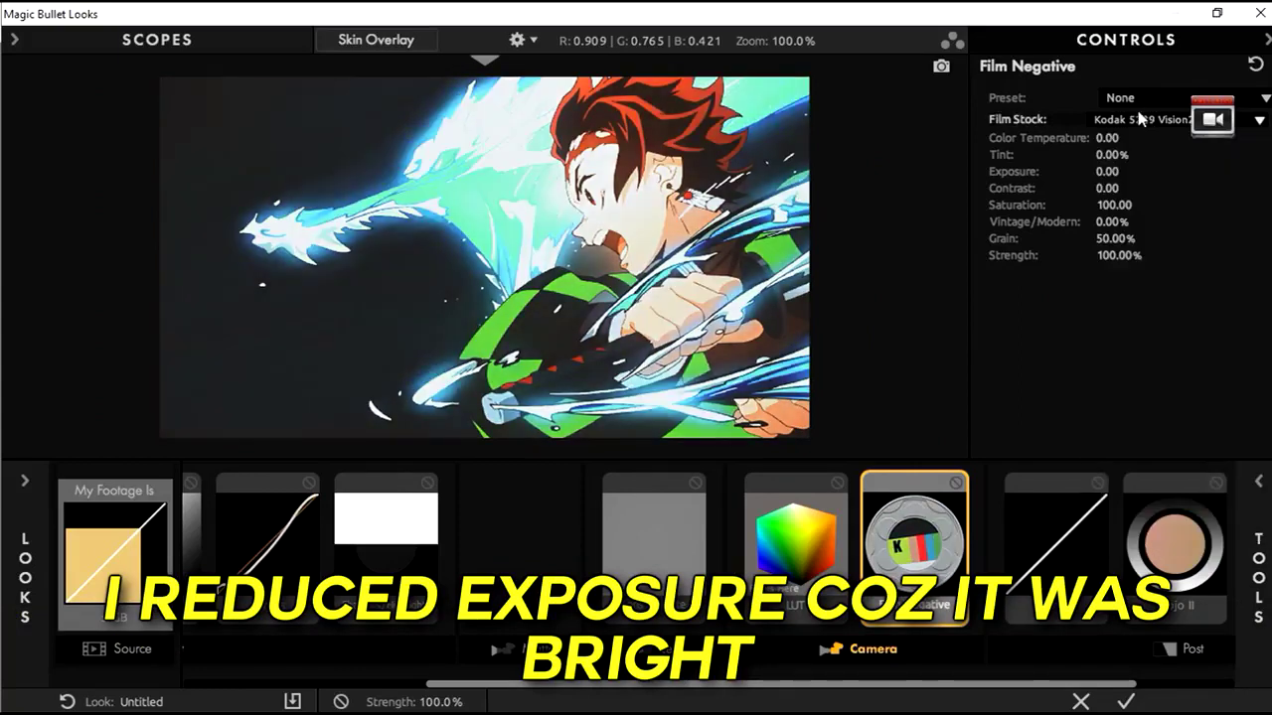
pyautogui.click(1118, 120)
pyautogui.click(1152, 214)
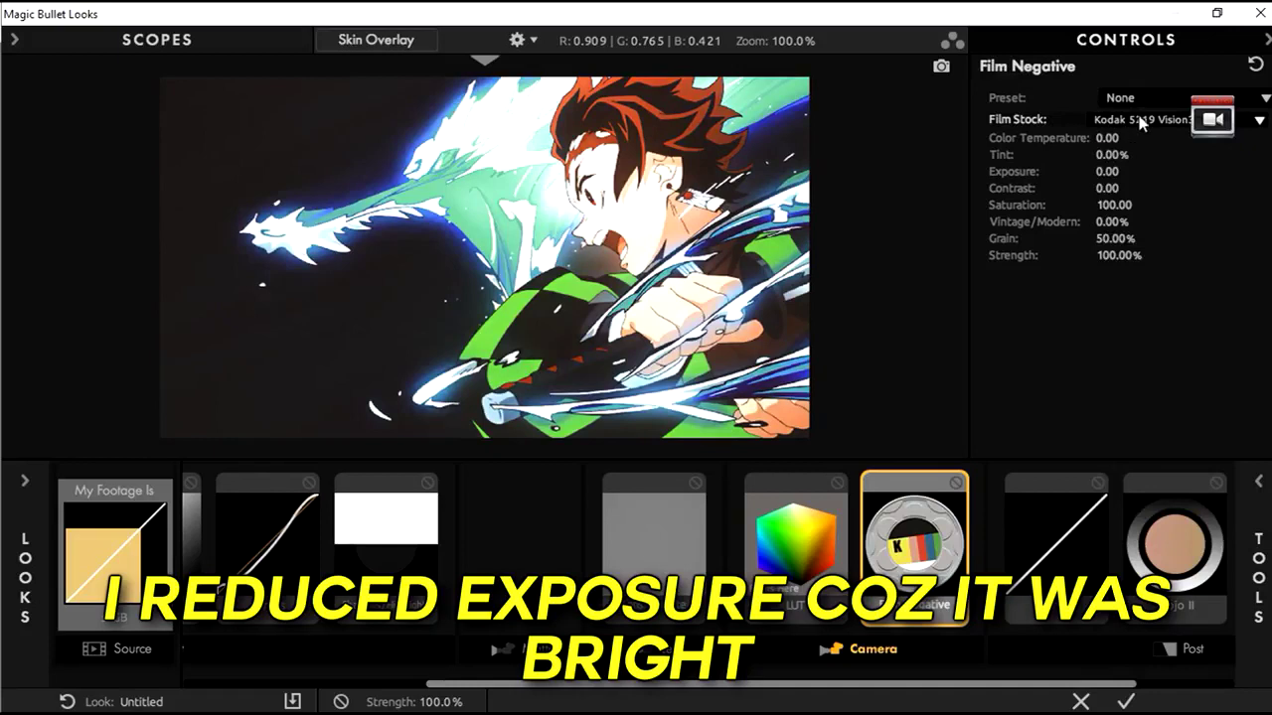
pyautogui.moveTo(1110, 171); pyautogui.dragTo(1093, 171)
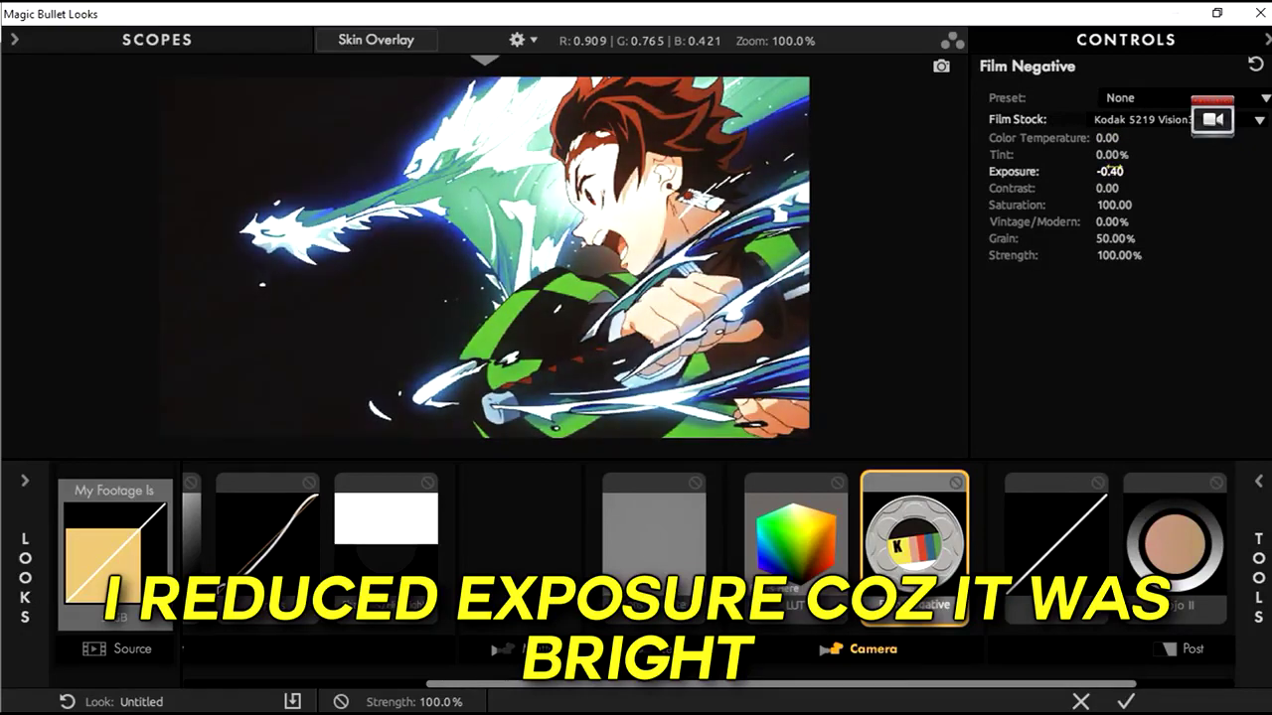
pyautogui.press('Return')
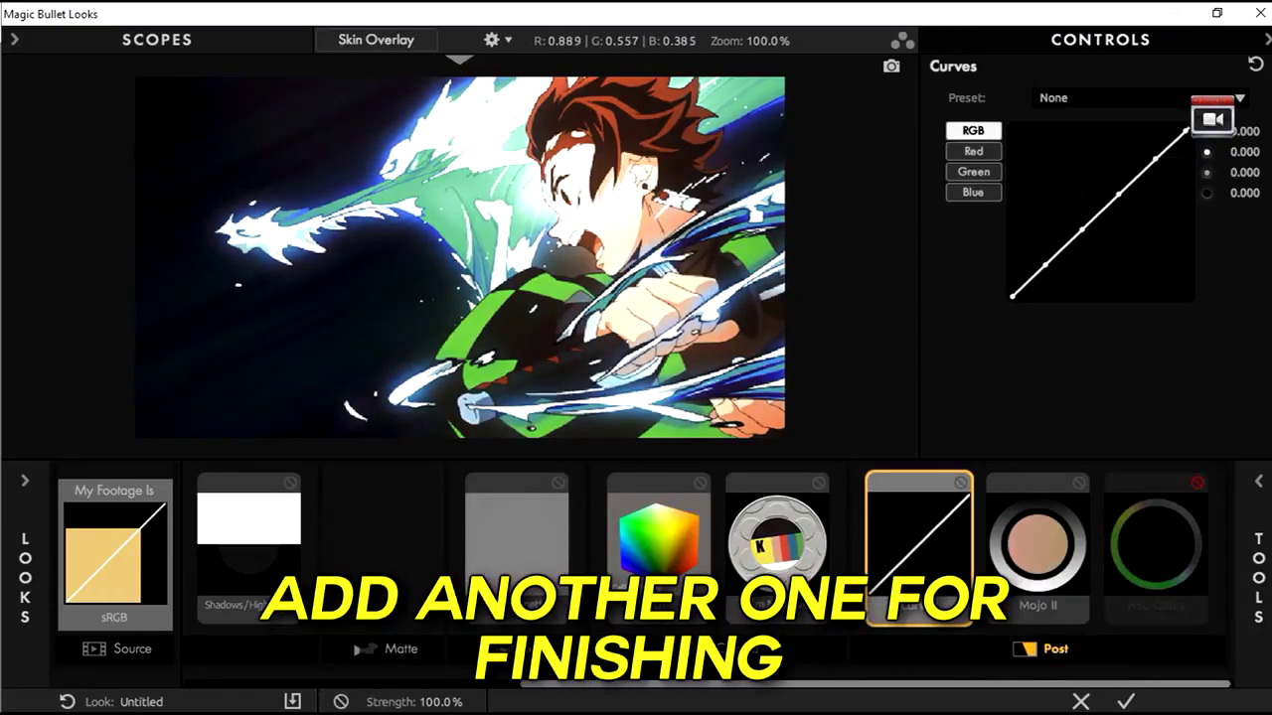
# Lift the lower RGB curve point and raise the upper one into a gentle S-curve
pyautogui.moveTo(1044, 264); pyautogui.dragTo(1076, 228)
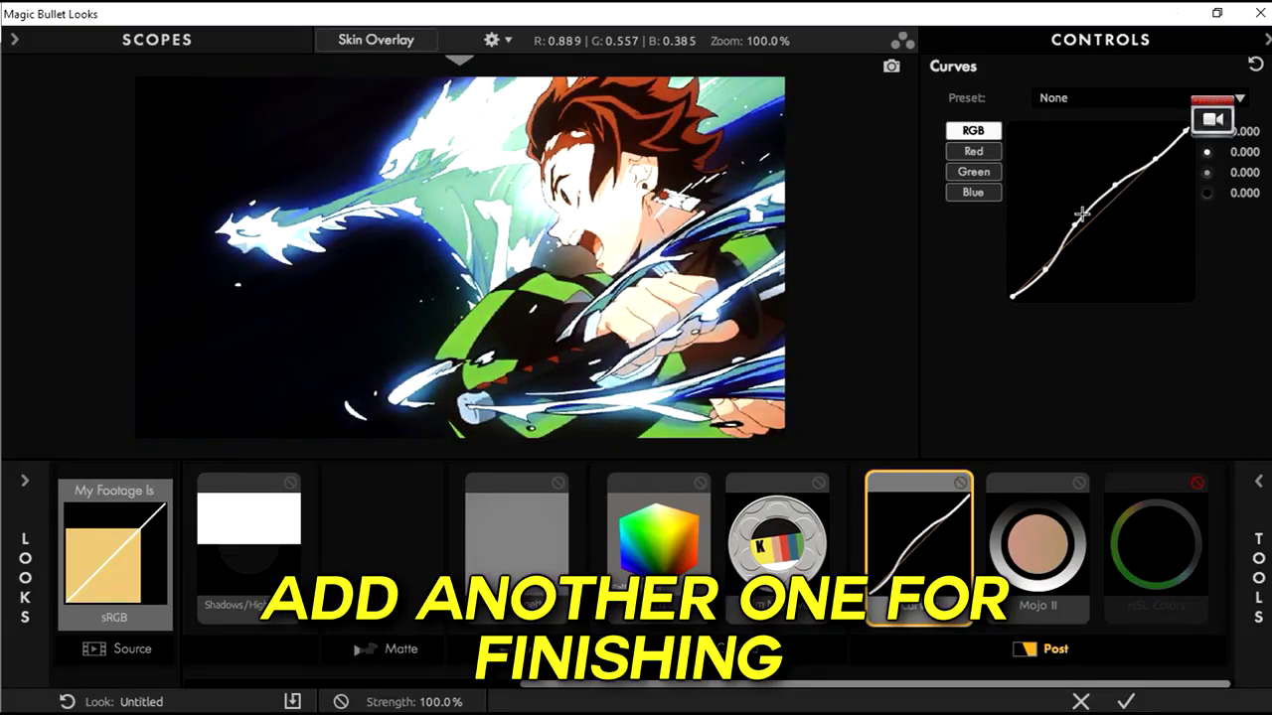
pyautogui.moveTo(1155, 159)
pyautogui.mouseDown()
pyautogui.moveTo(1161, 172)
pyautogui.moveTo(1150, 146)
pyautogui.mouseUp()
pyautogui.scroll(4, 621, 159)
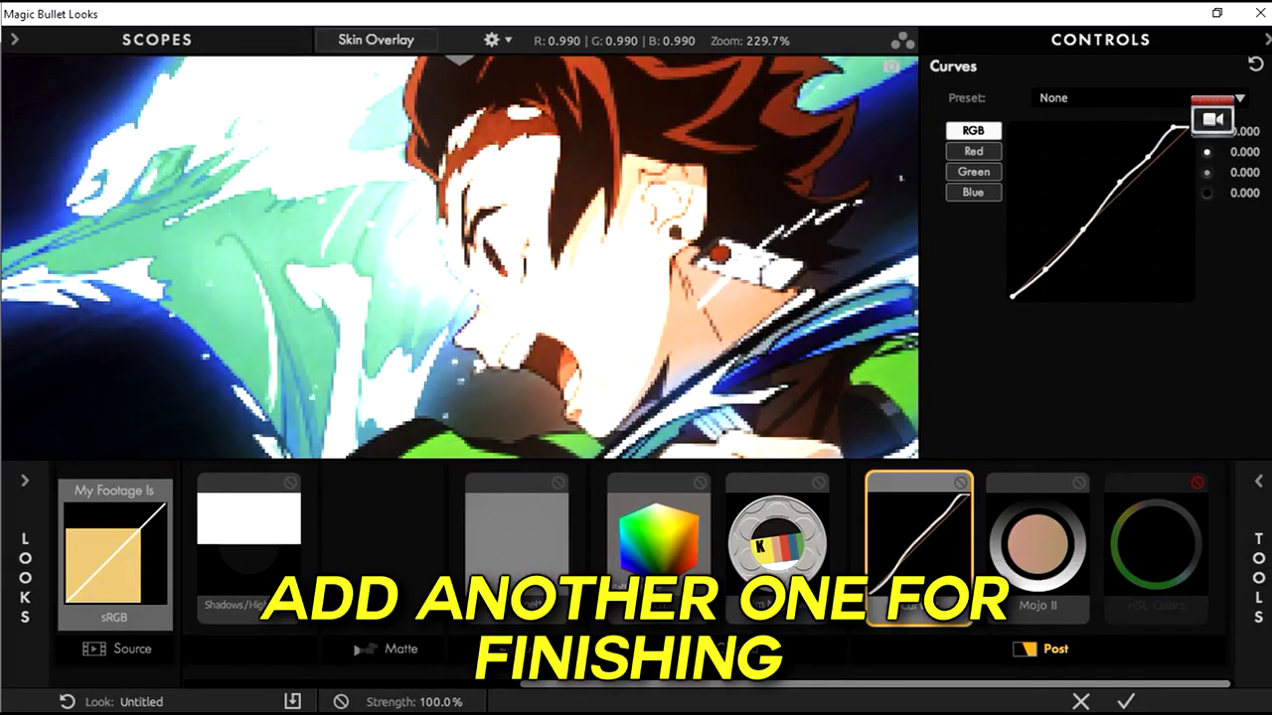
pyautogui.scroll(-5, 741, 289)
pyautogui.scroll(1, 741, 289)
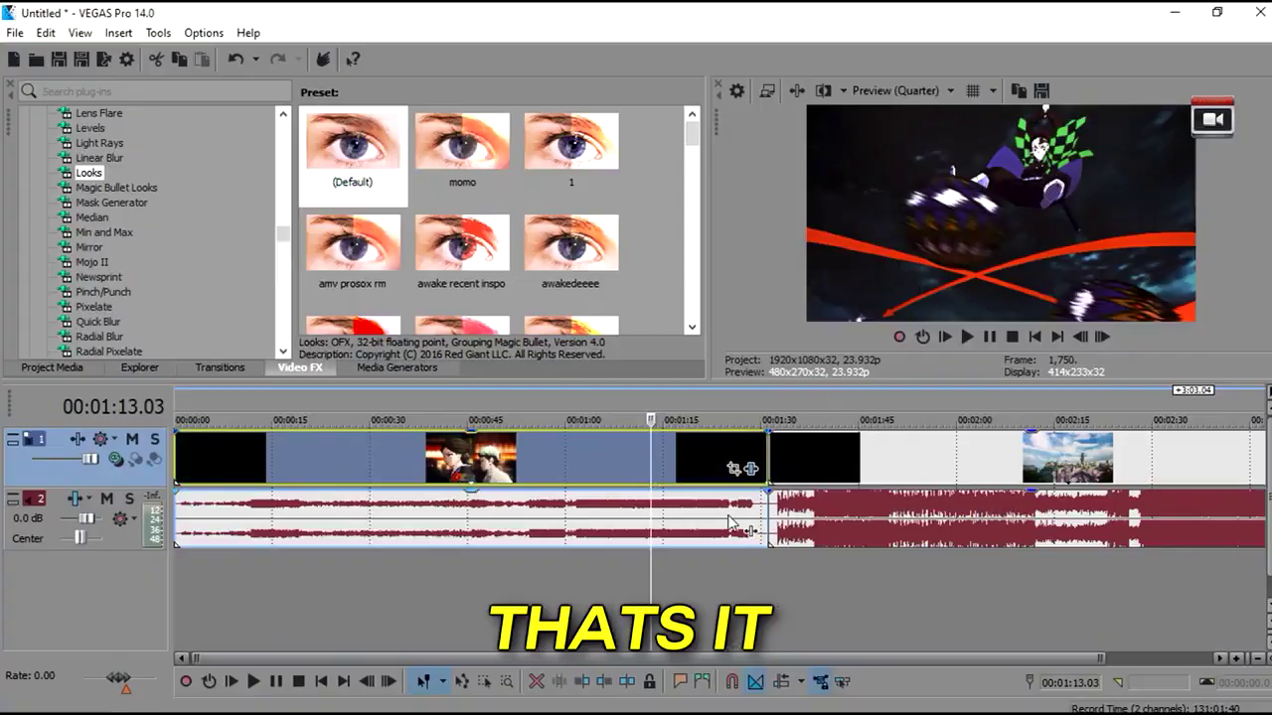
# Move the playhead to 00:01:02.17, open the clip's Video Event FX, and select the preset name
pyautogui.moveTo(650, 449); pyautogui.dragTo(582, 450)
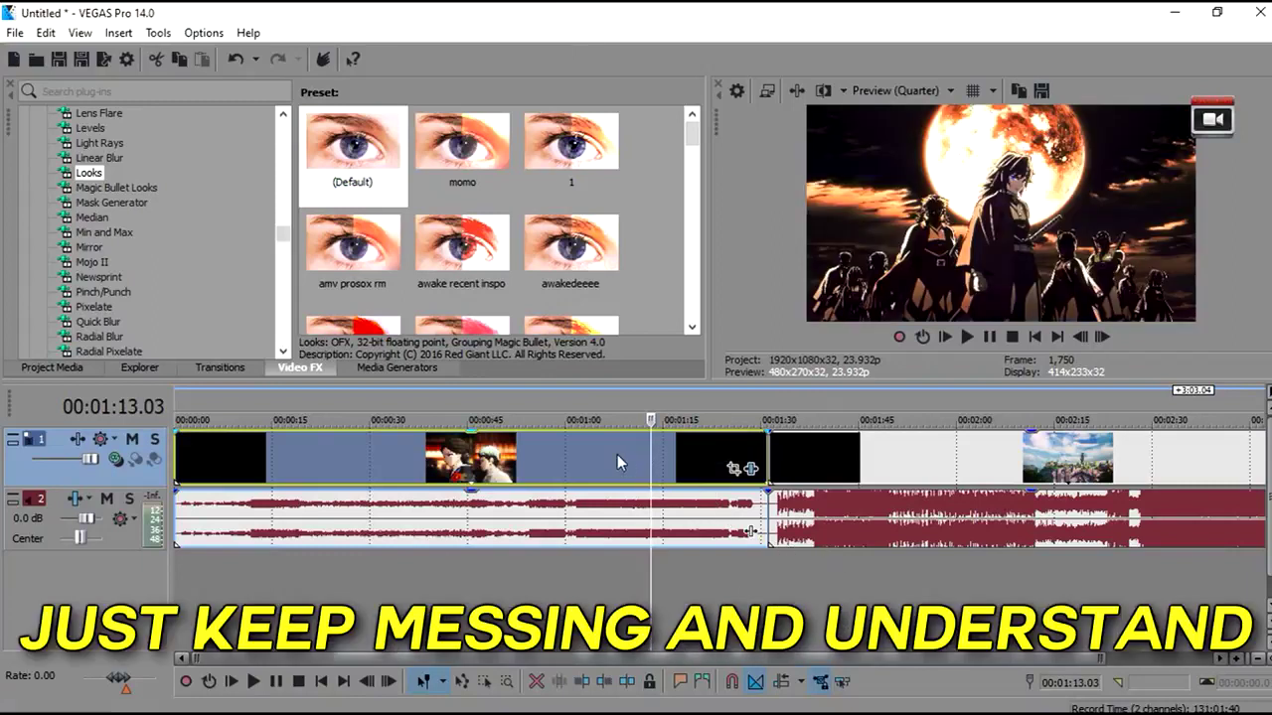
pyautogui.scroll(3, 639, 477)
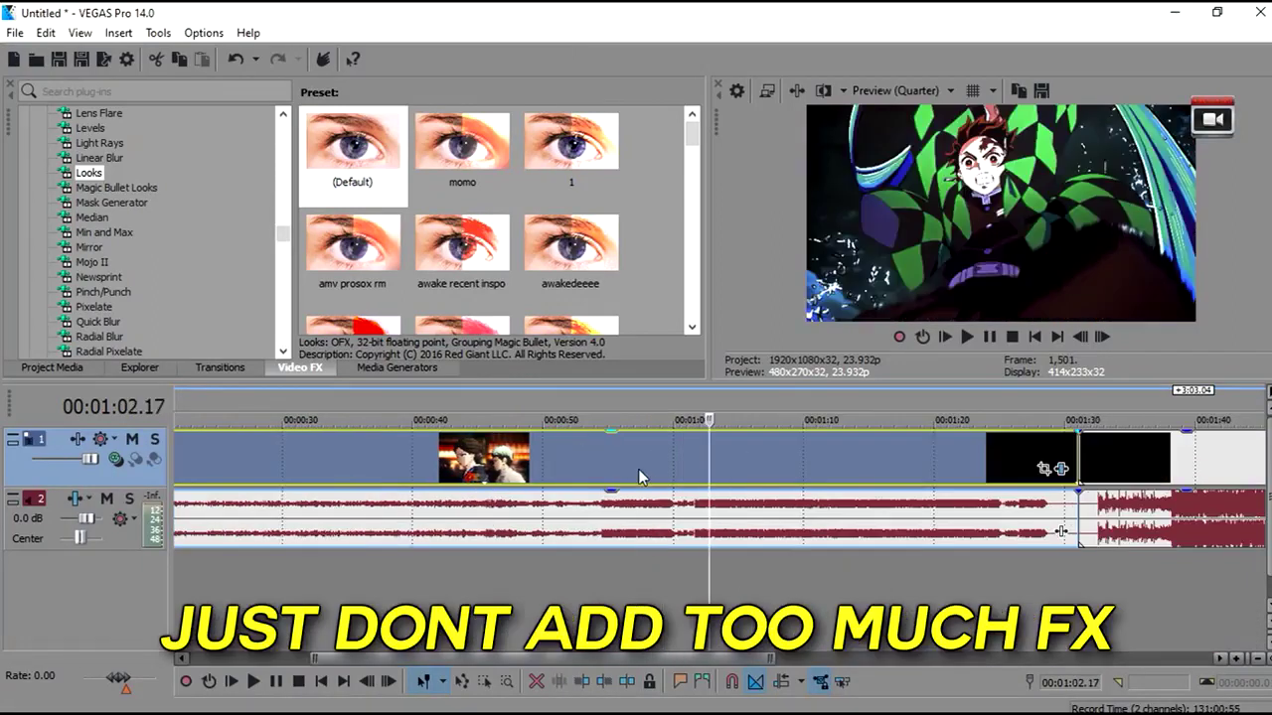
pyautogui.click(1062, 469)
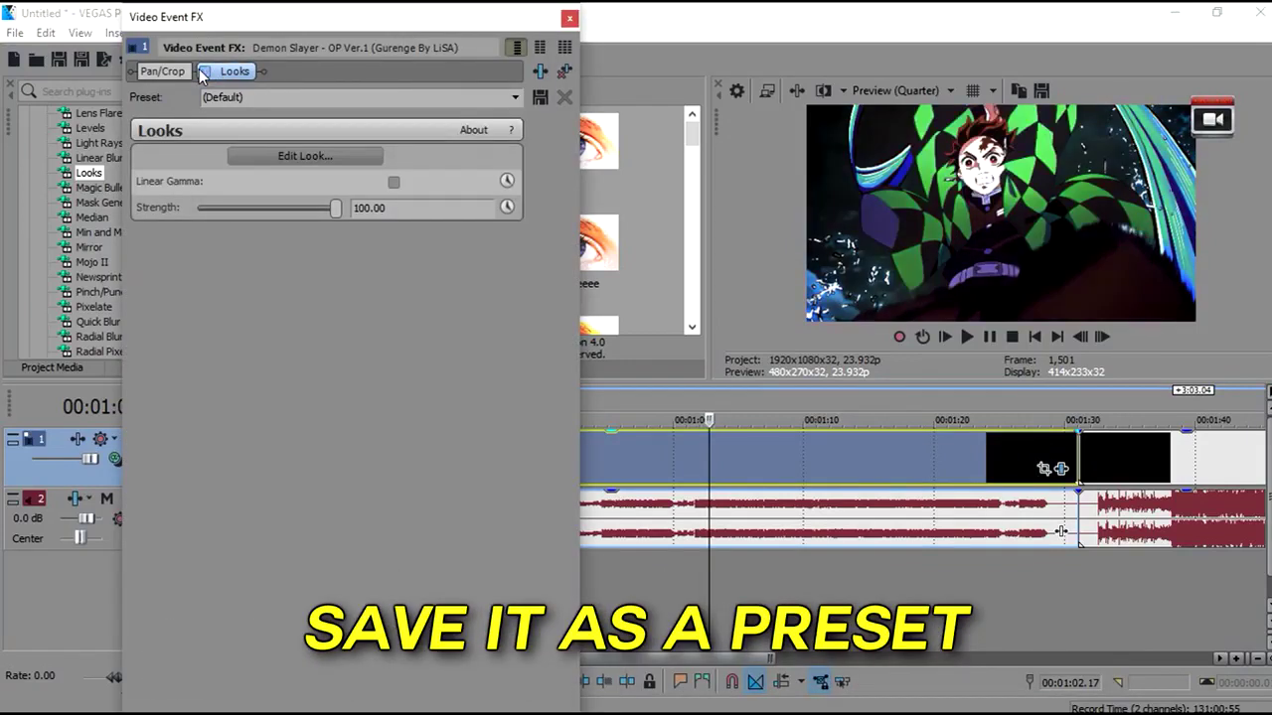
pyautogui.click(260, 97)
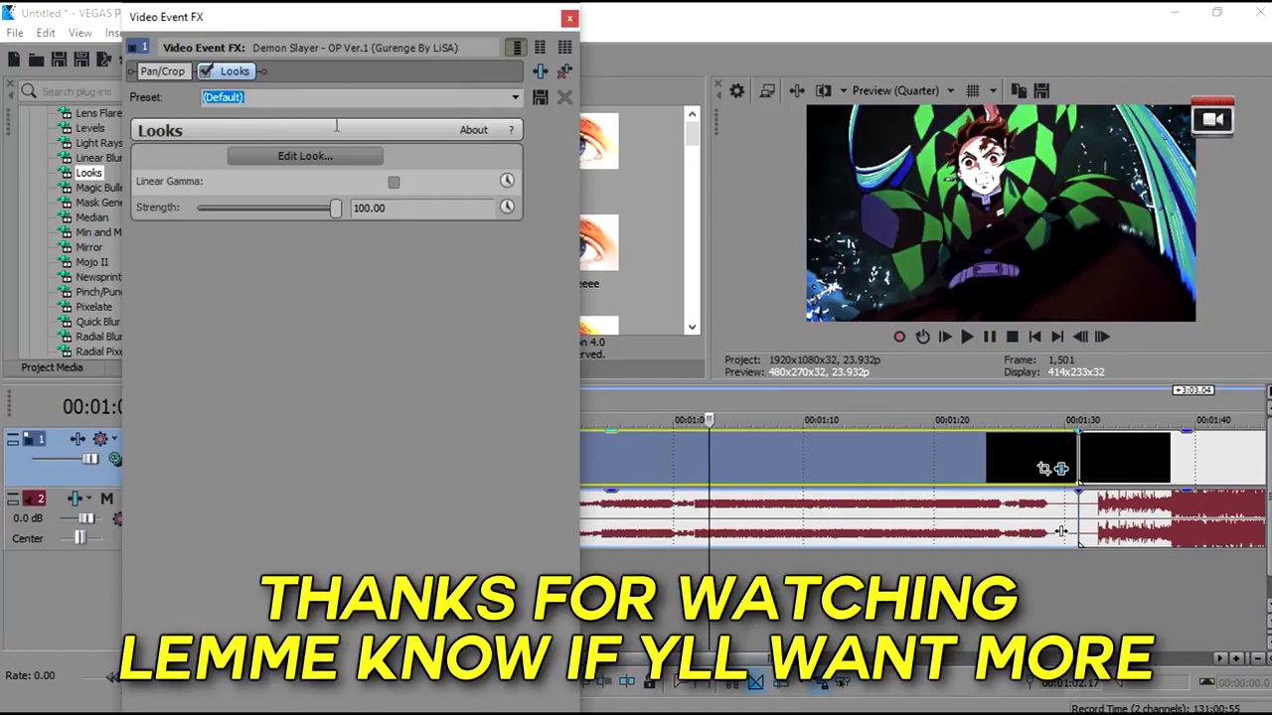